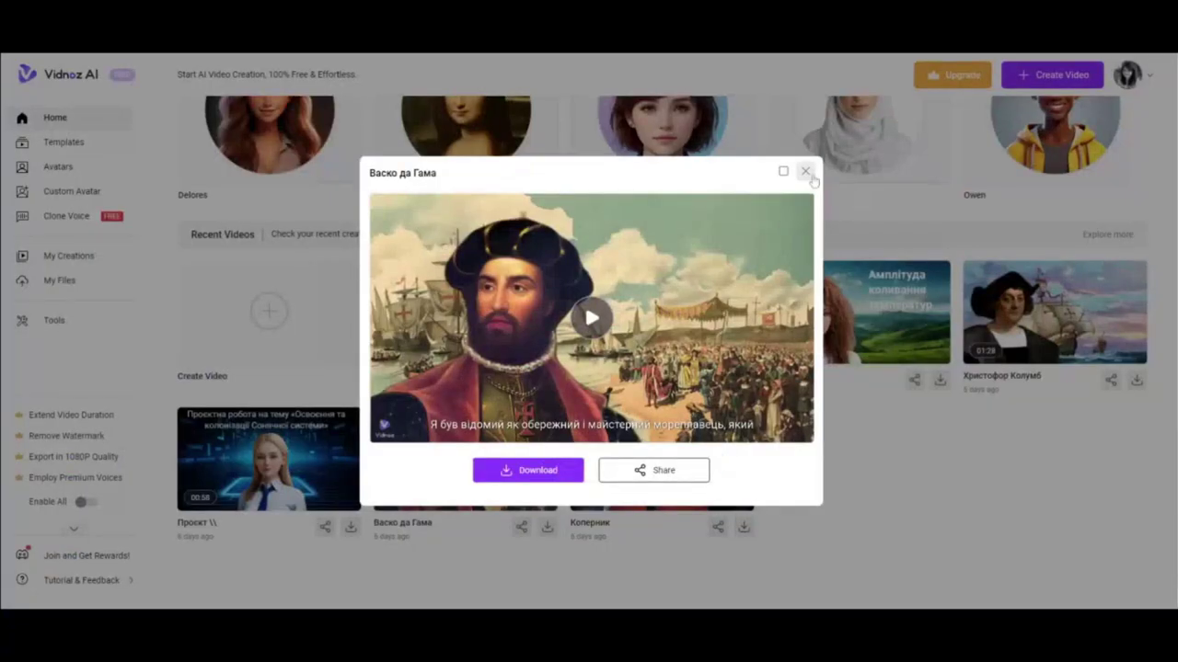
# - Close the open video preview and look through the home page's avatars, talking photos and recent videos
pyautogui.click(806, 172)
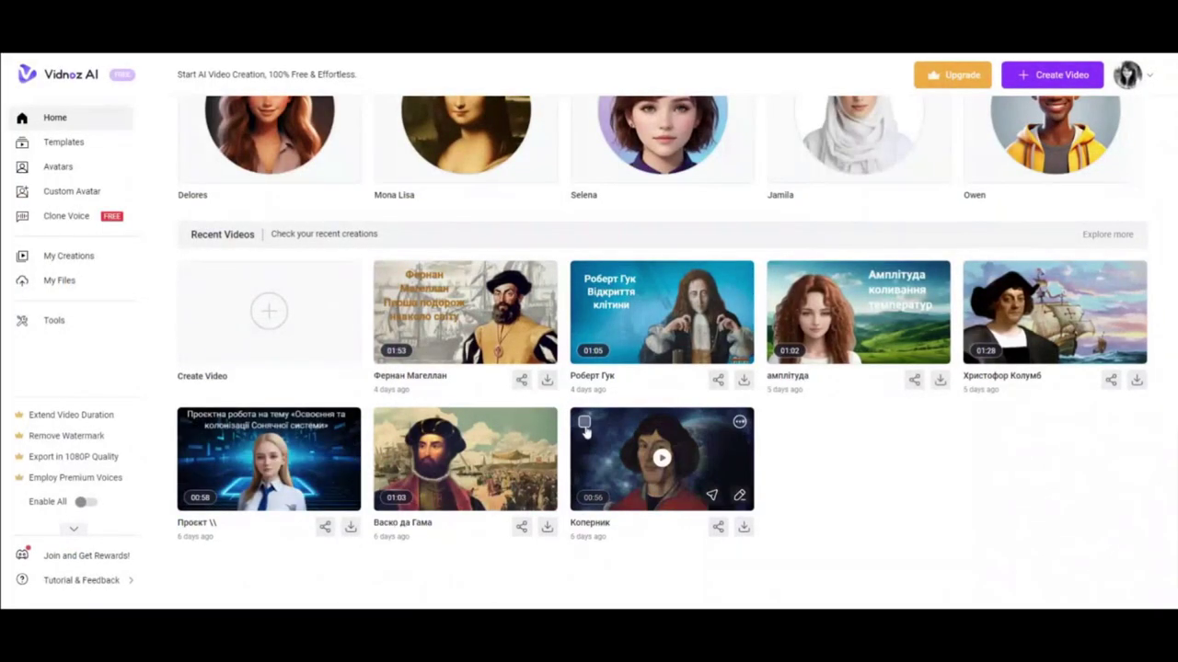
pyautogui.scroll(7, 586, 438)
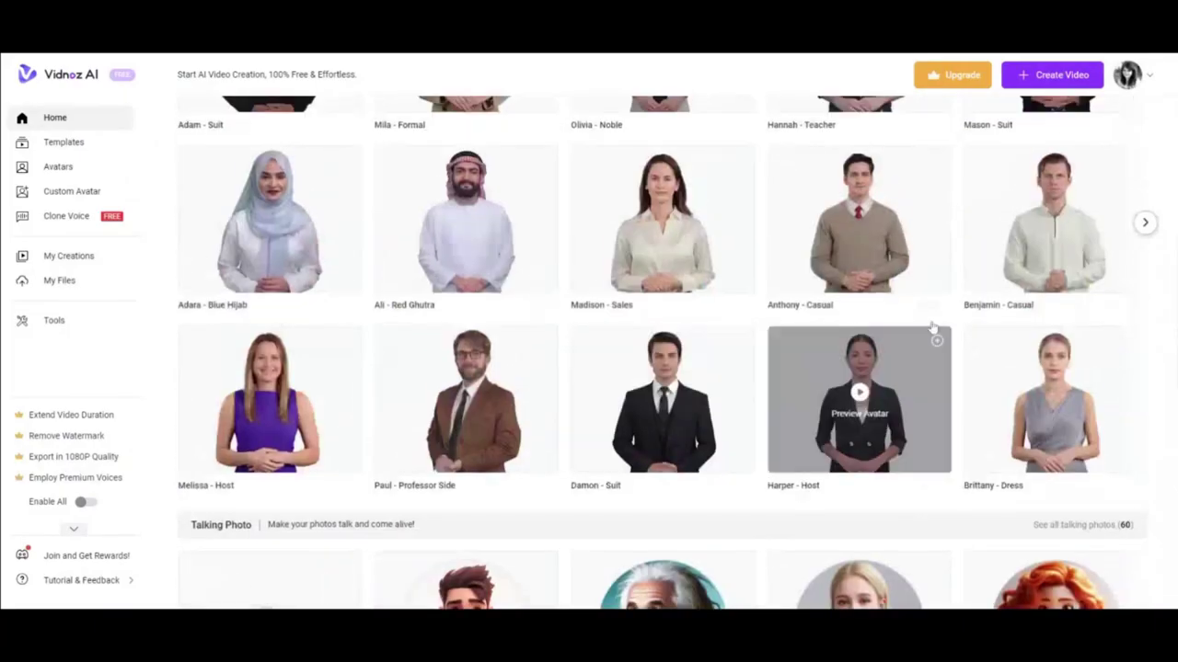
pyautogui.scroll(-1, 778, 395)
pyautogui.scroll(-4, 777, 395)
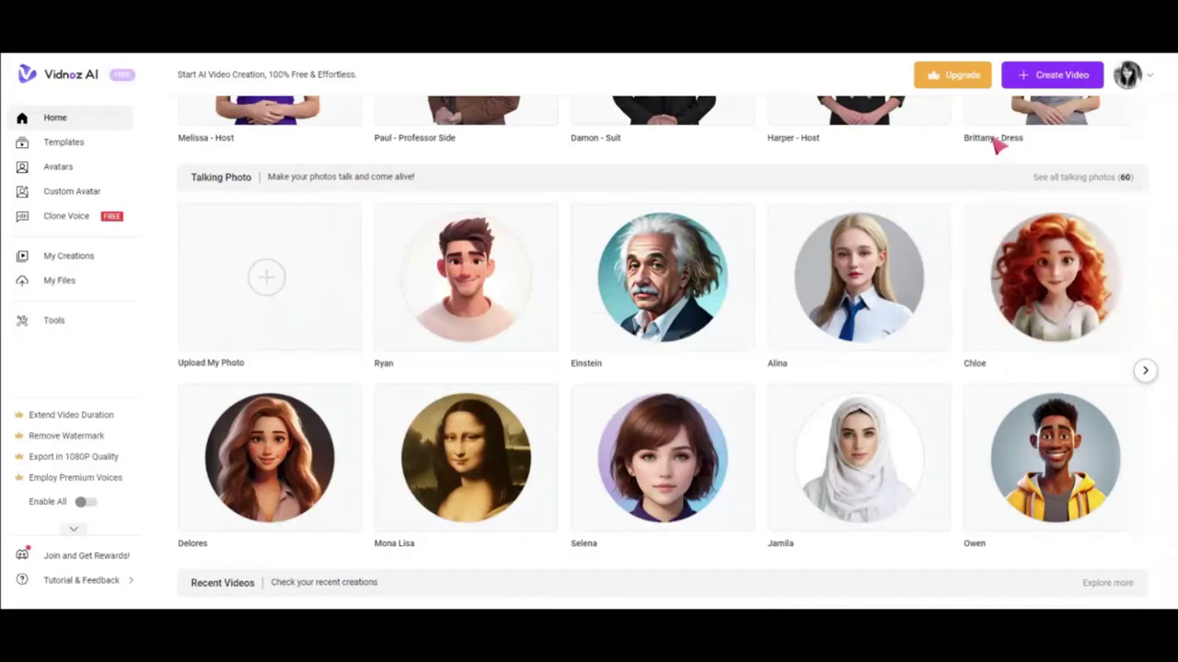
pyautogui.scroll(-1, 843, 416)
pyautogui.scroll(-4, 842, 416)
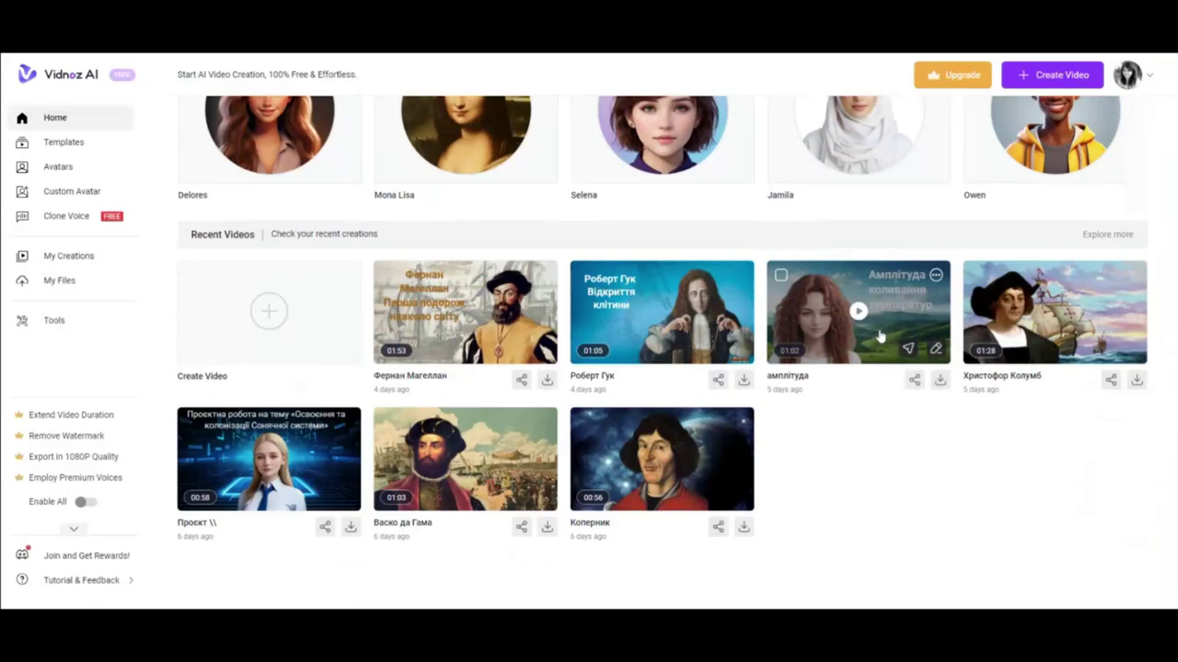
# - Play the recent video about the Solar System colonization project and close its preview
pyautogui.click(268, 463)
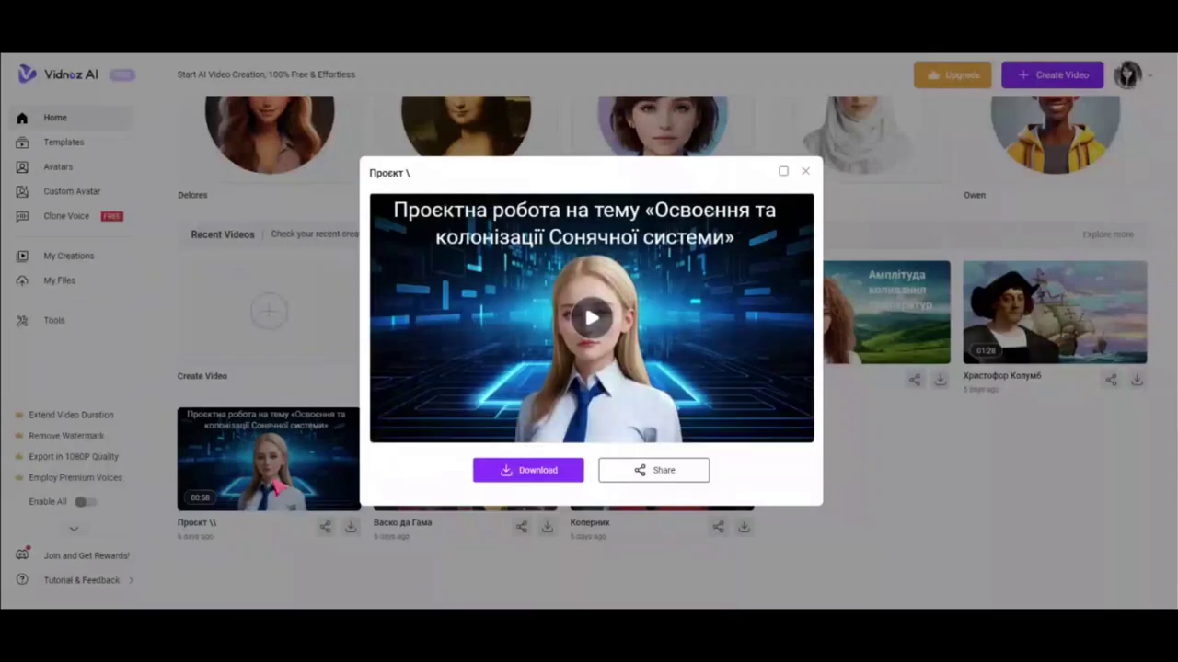
pyautogui.click(593, 319)
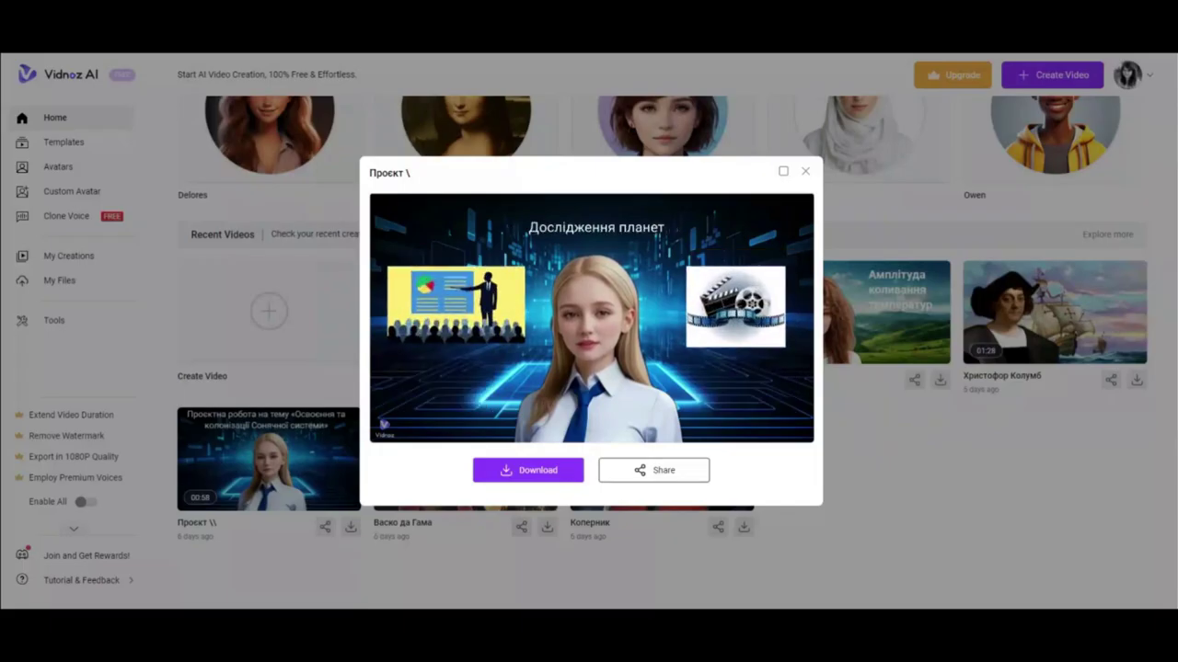
pyautogui.click(595, 320)
pyautogui.click(806, 172)
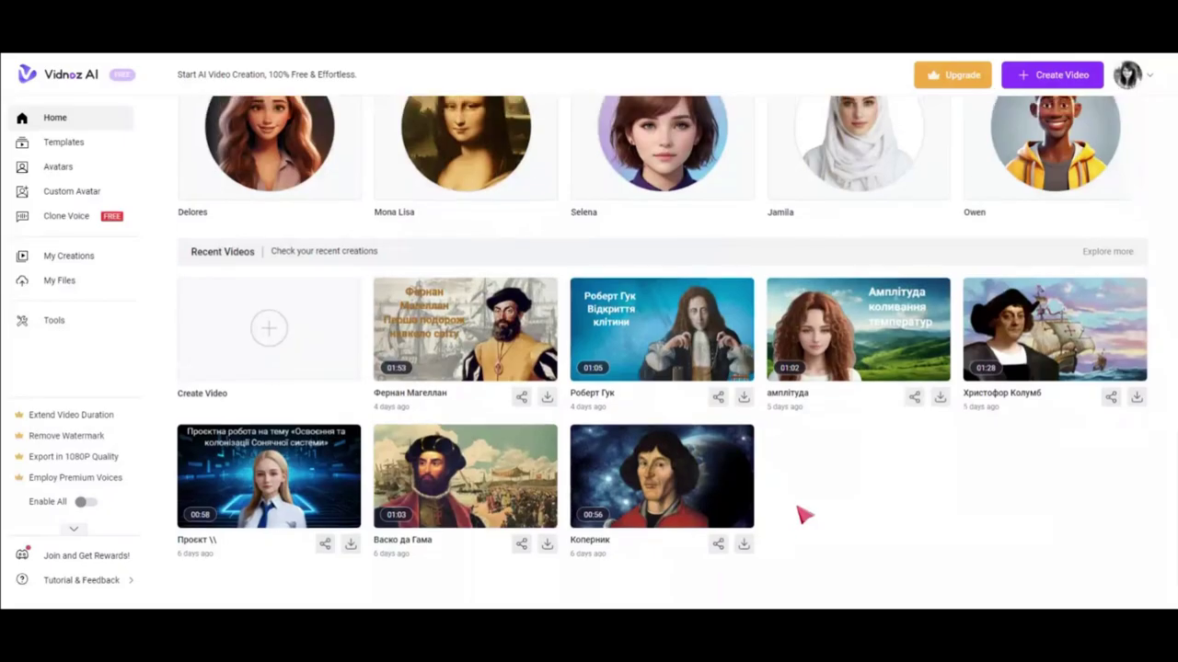
# - Preview the Delores talking photo and open it for editing
pyautogui.scroll(4, 921, 526)
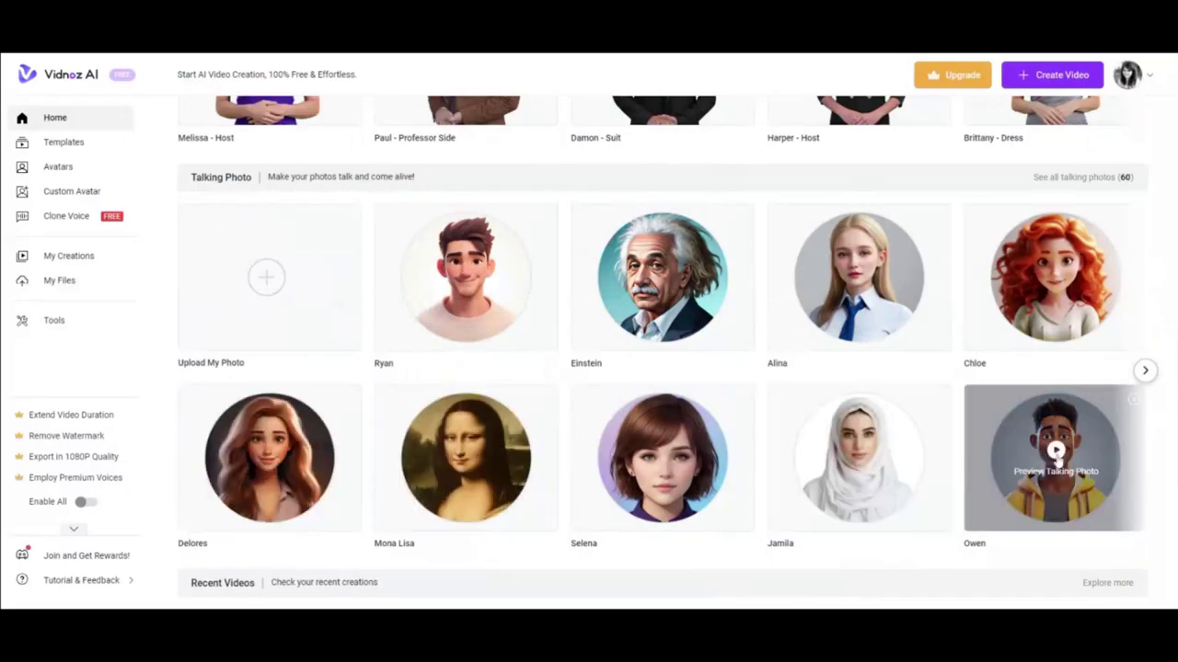
pyautogui.click(272, 450)
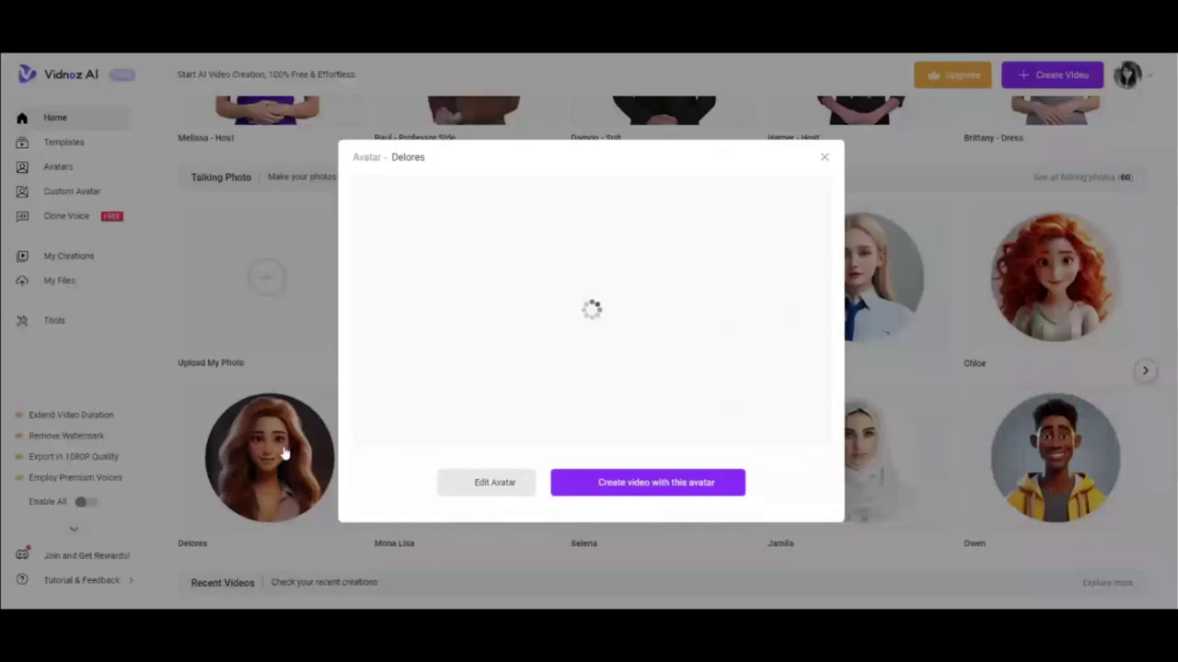
pyautogui.click(593, 311)
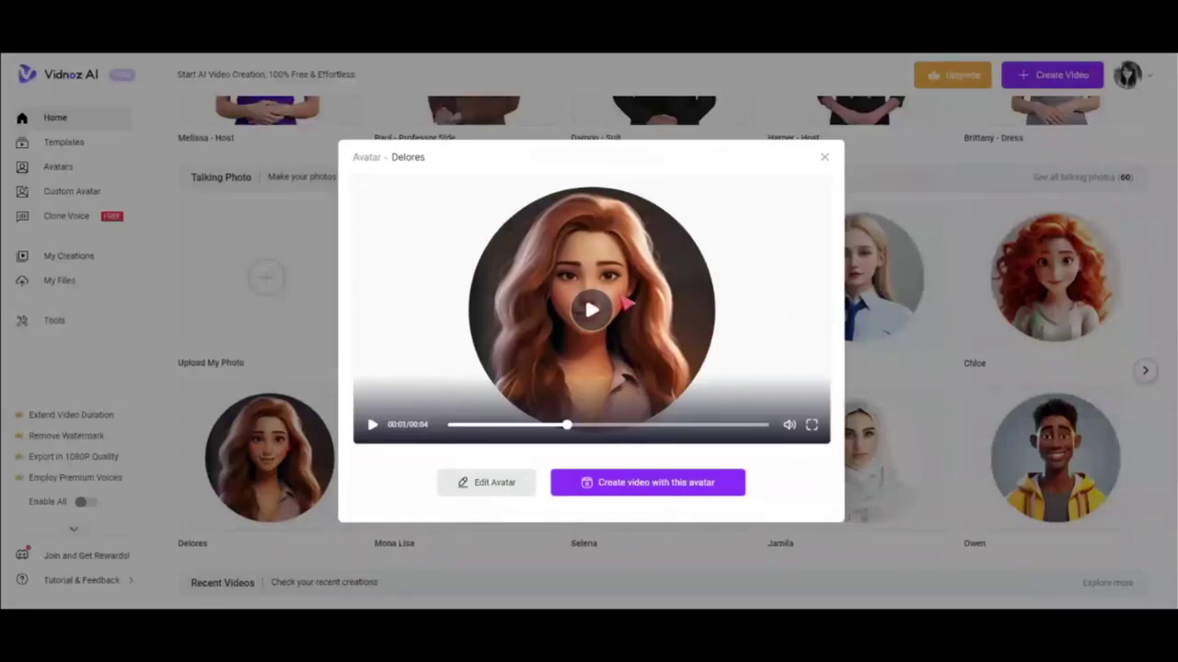
pyautogui.click(520, 484)
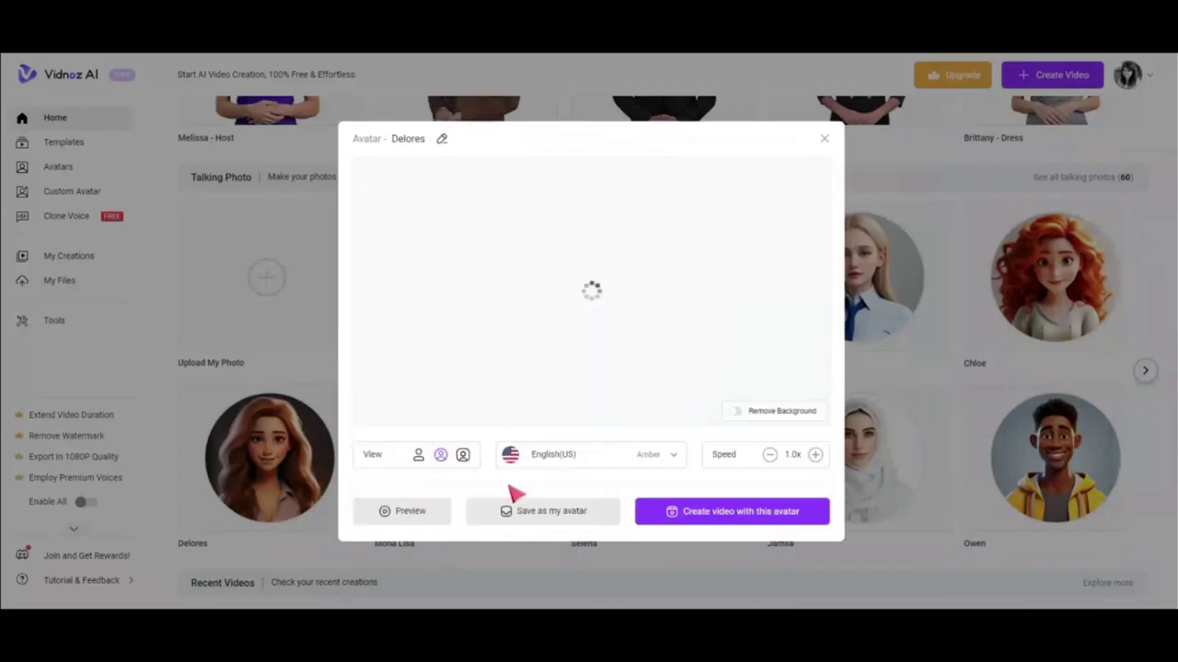
# - Set the Delores avatar's voice to Ukrainian(UA) - Polina
pyautogui.click(649, 460)
pyautogui.scroll(-15, 656, 301)
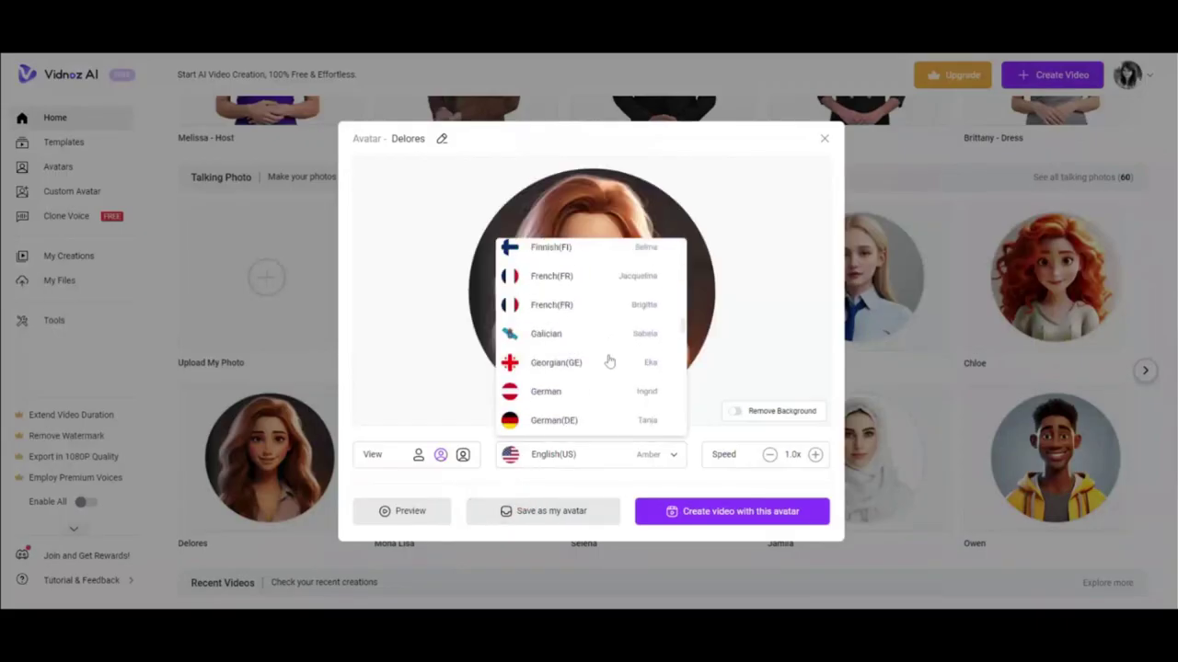
pyautogui.scroll(-15, 613, 380)
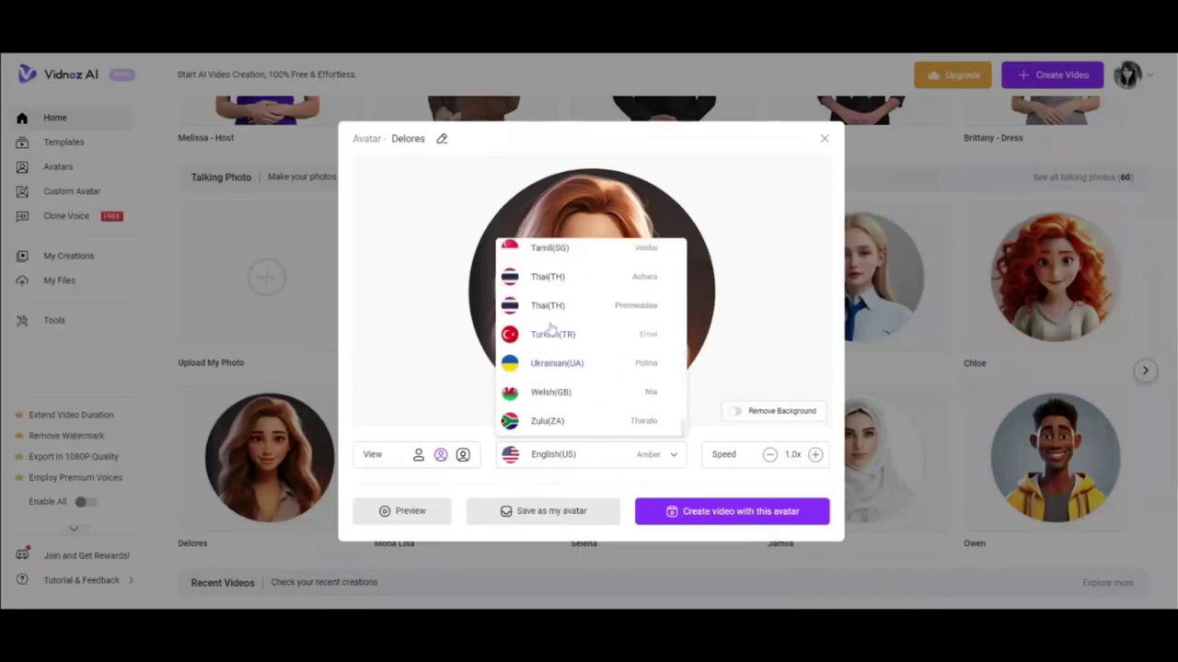
pyautogui.click(555, 364)
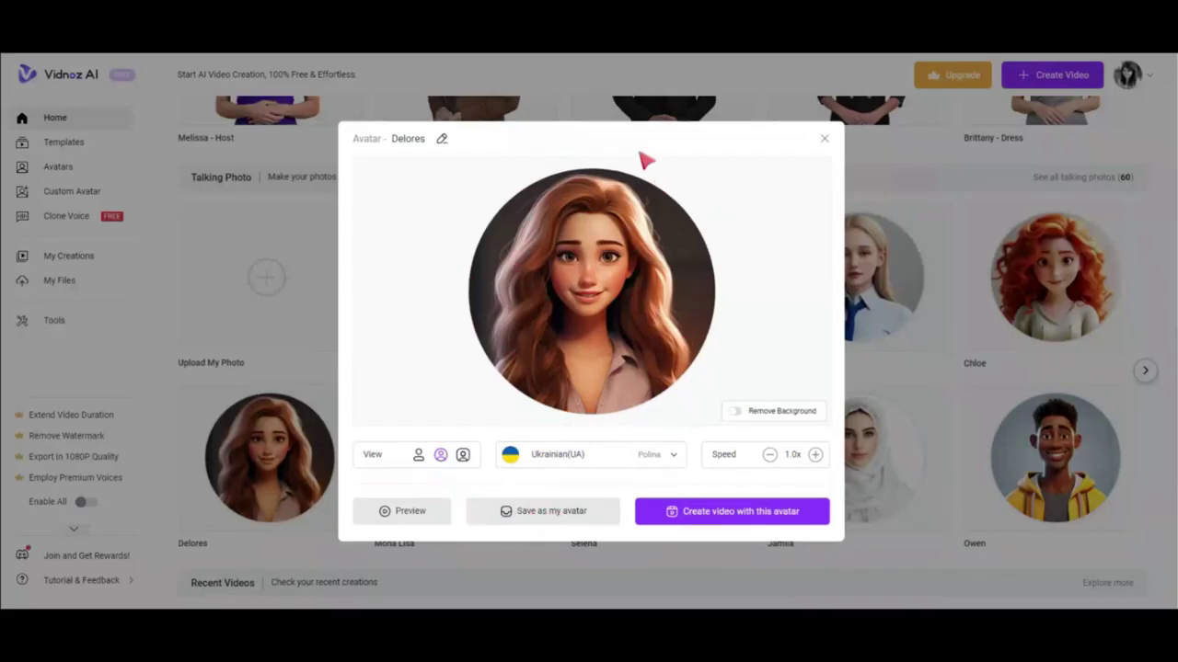
# - Compare the full photo and circle head views of the avatar and choose the square head view
pyautogui.click(418, 453)
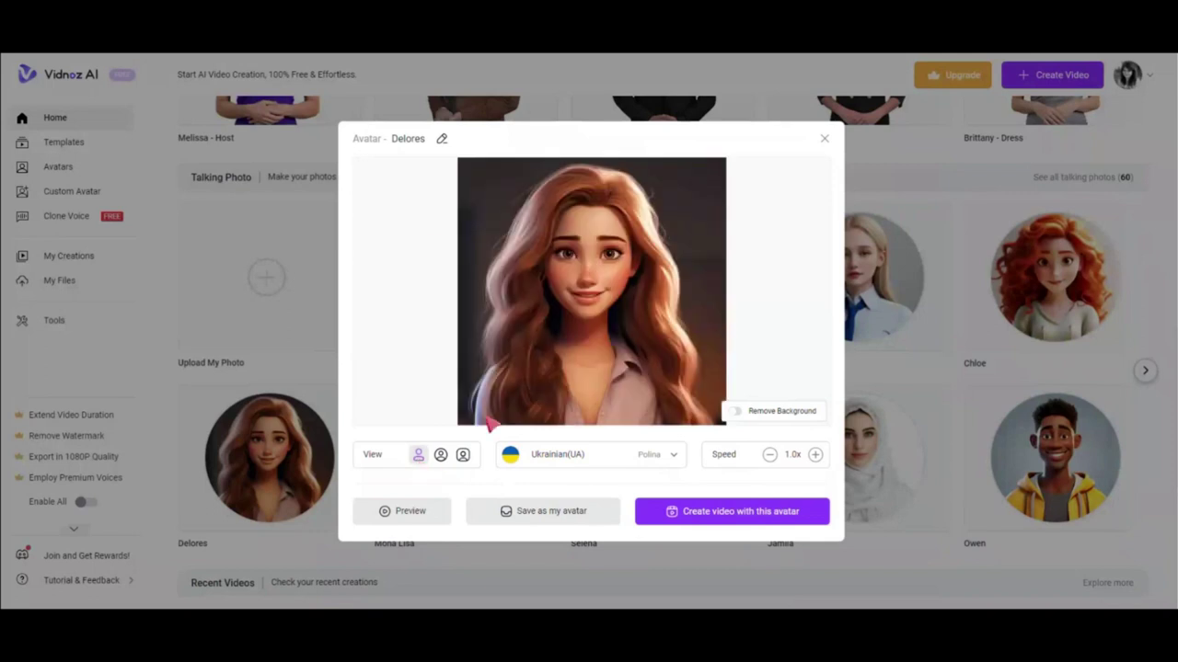
pyautogui.click(440, 455)
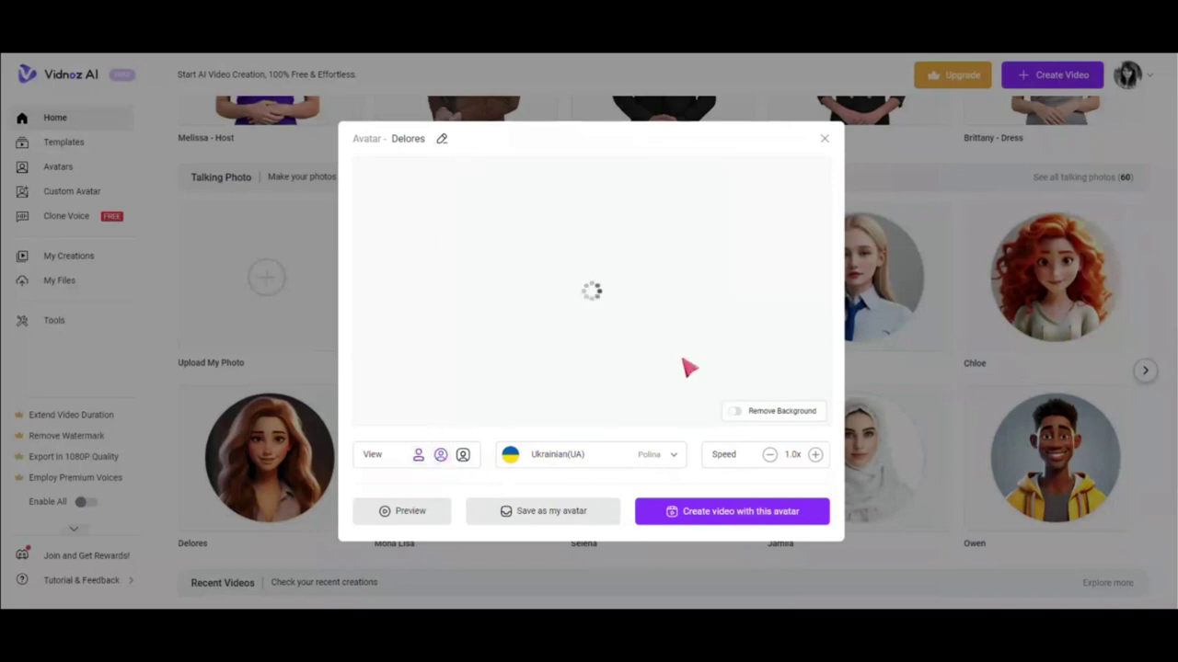
pyautogui.click(463, 454)
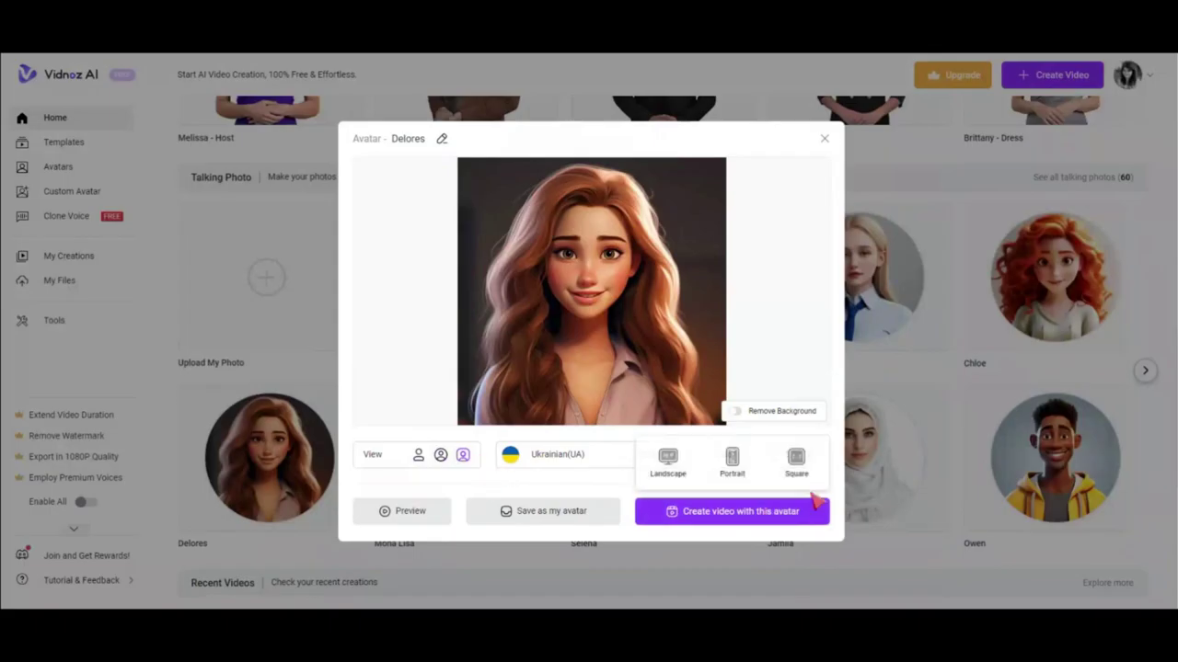
# - Create a video with the Delores avatar in Portrait format
pyautogui.moveTo(727, 520)
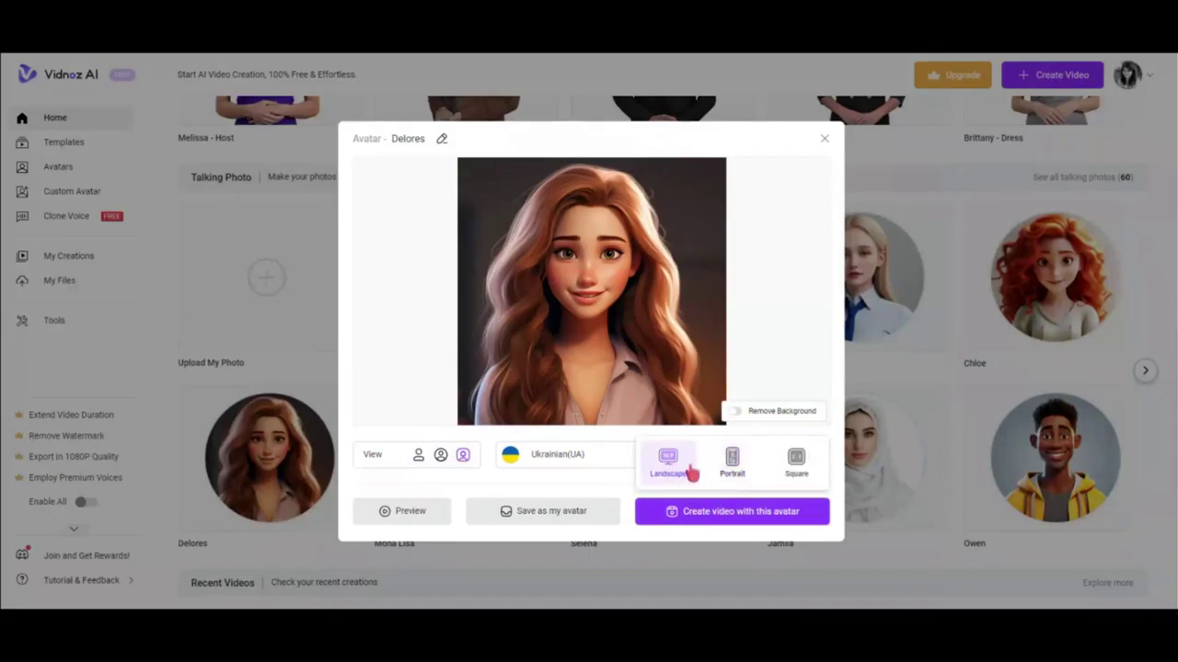
pyautogui.click(739, 475)
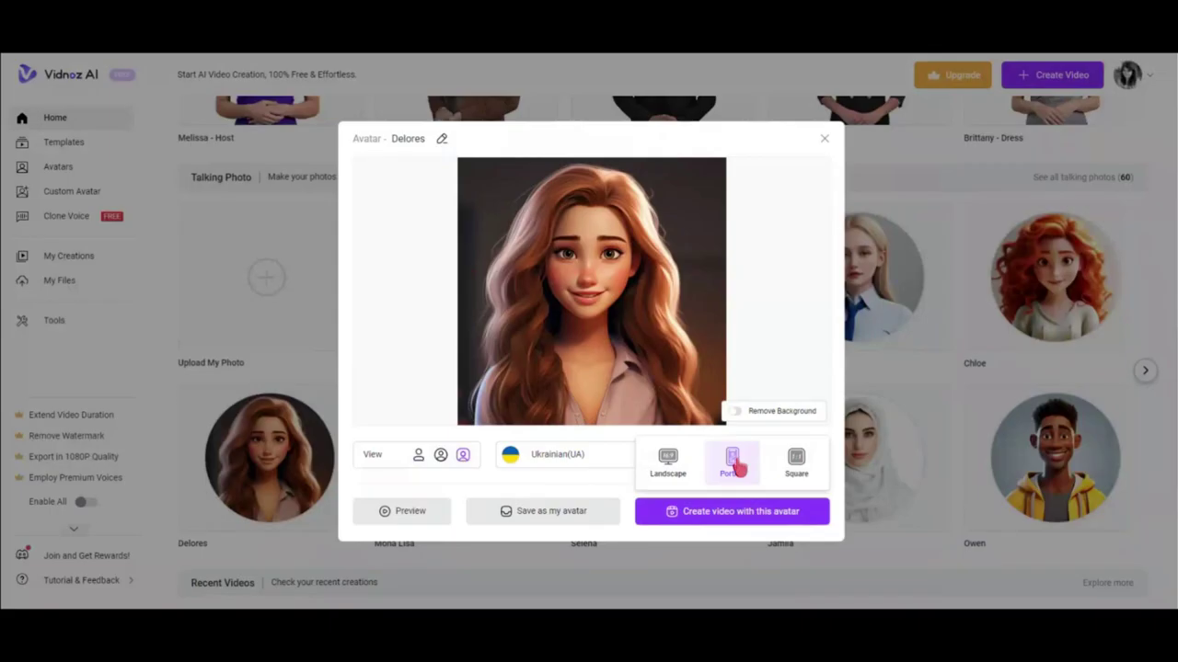
pyautogui.click(659, 504)
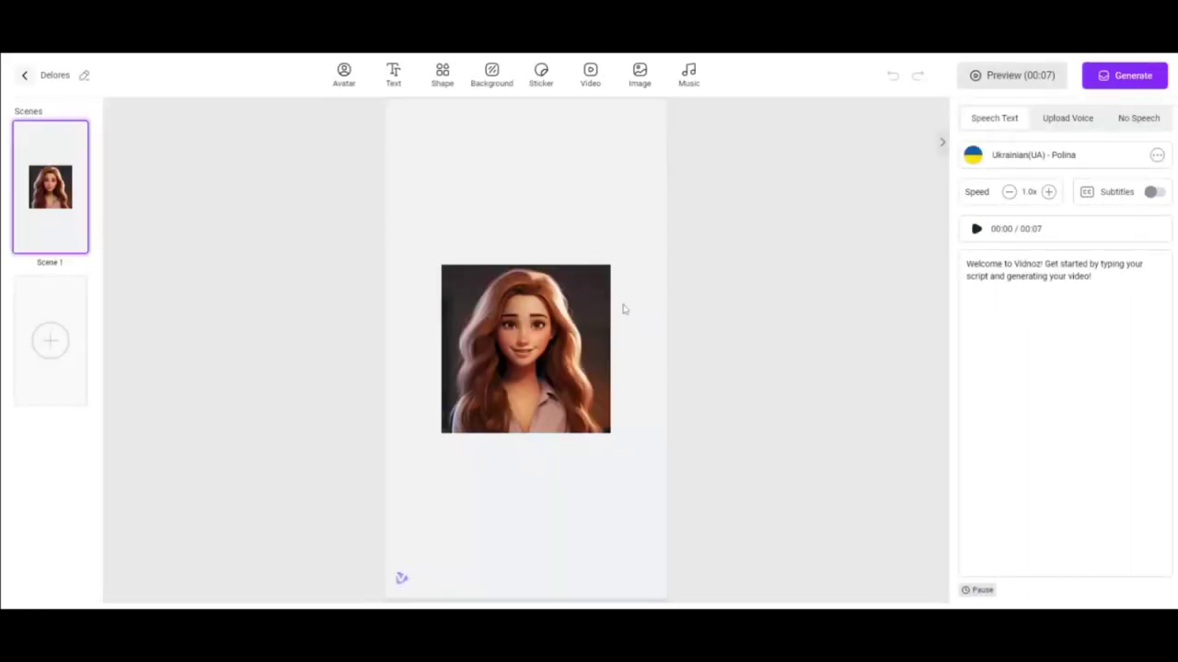
# - Apply the red stock background with Christmas baubles and snow, and place the avatar in the lower left part of the scene
pyautogui.moveTo(539, 350); pyautogui.dragTo(502, 220)
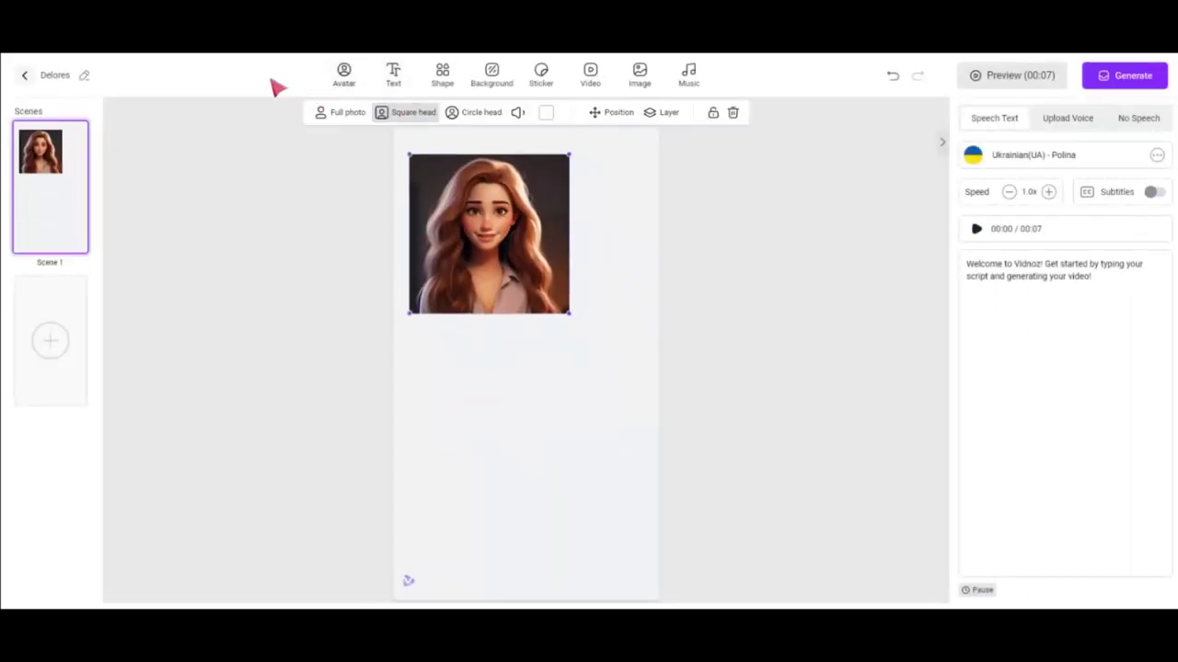
pyautogui.click(495, 85)
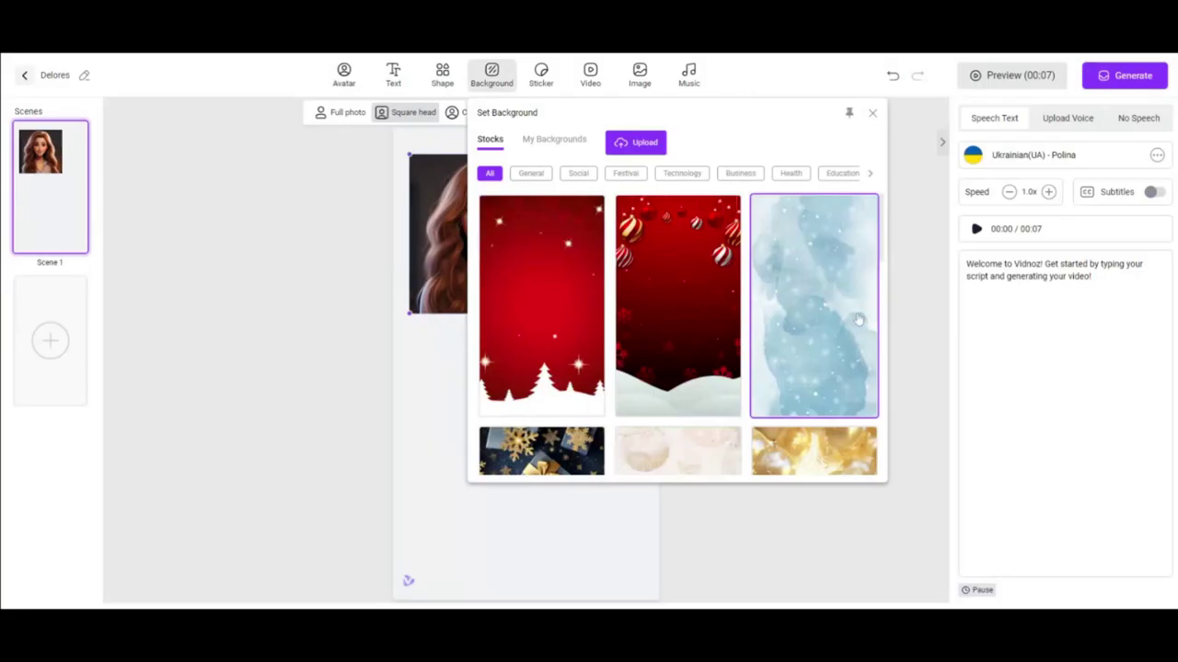
pyautogui.click(662, 326)
pyautogui.moveTo(497, 241); pyautogui.dragTo(499, 414)
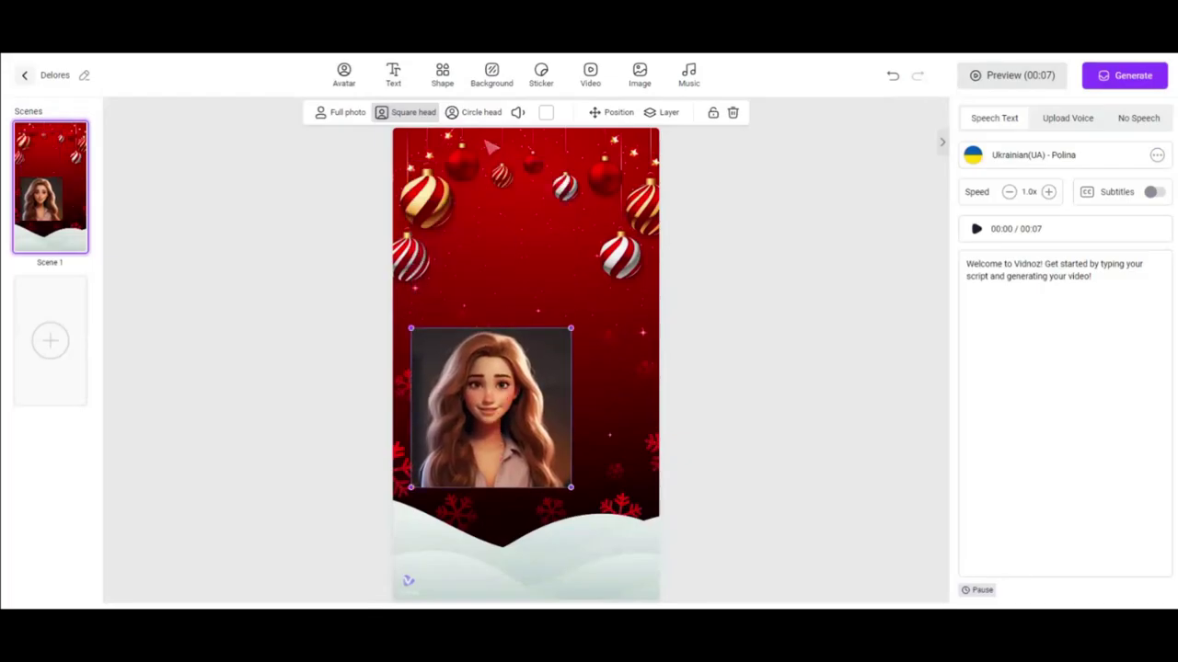
# - Look through the Abstract and Landscape stock videos and the option for uploading own videos, without adding any
pyautogui.click(594, 78)
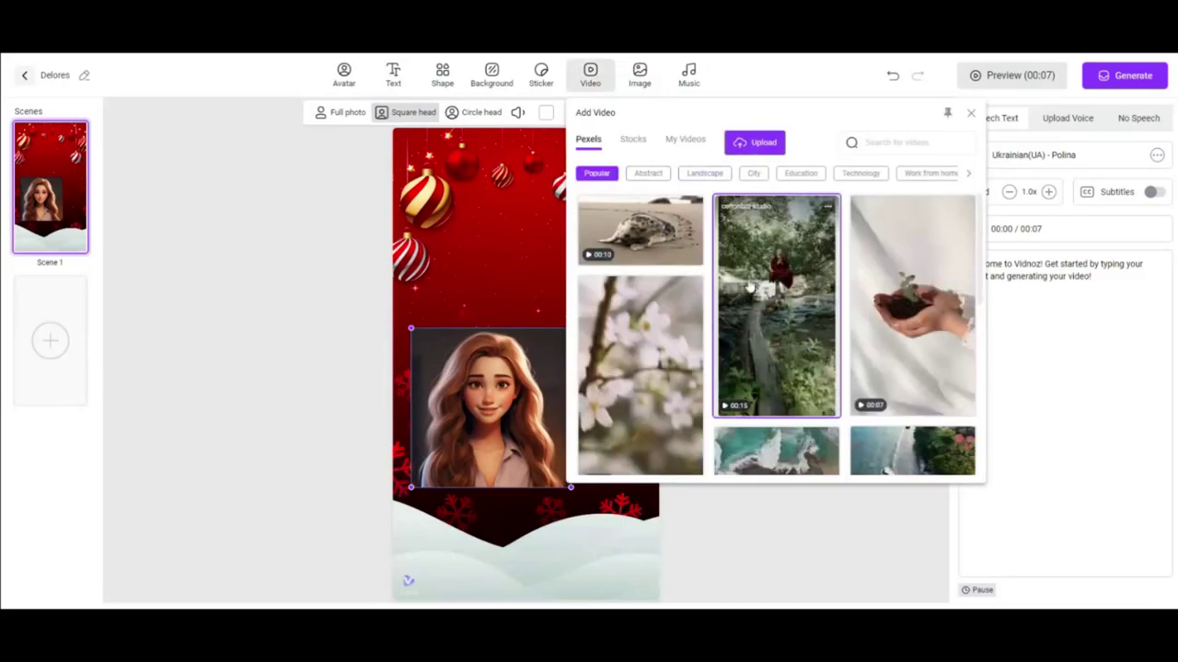
pyautogui.click(647, 174)
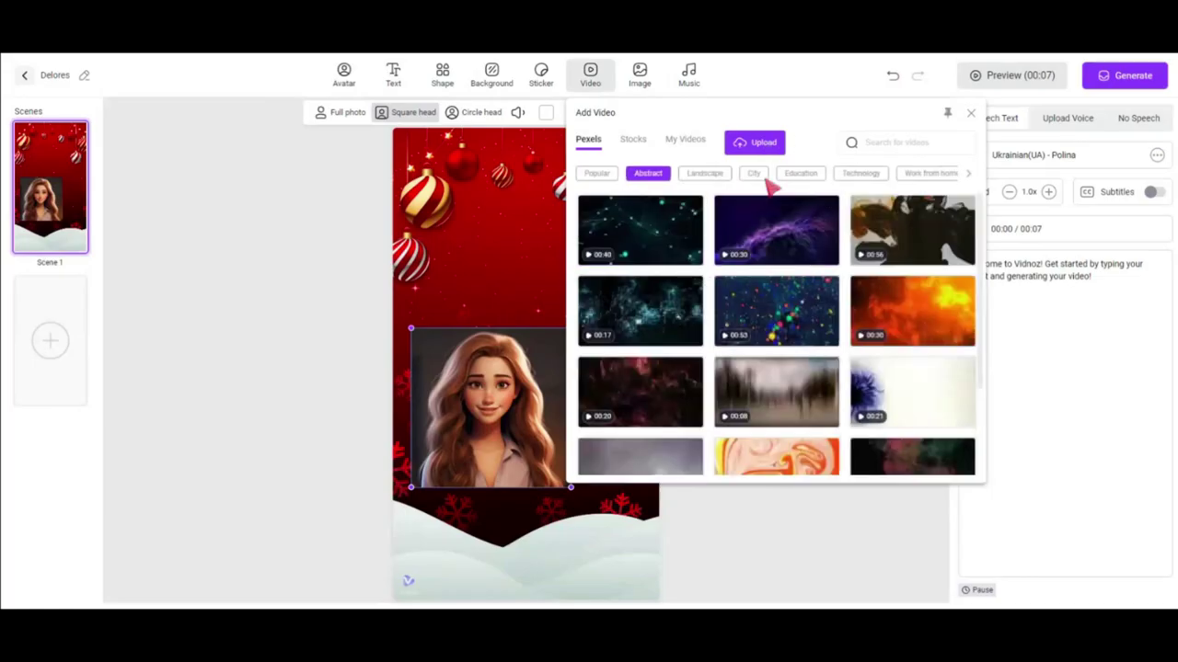
pyautogui.click(706, 174)
pyautogui.click(762, 143)
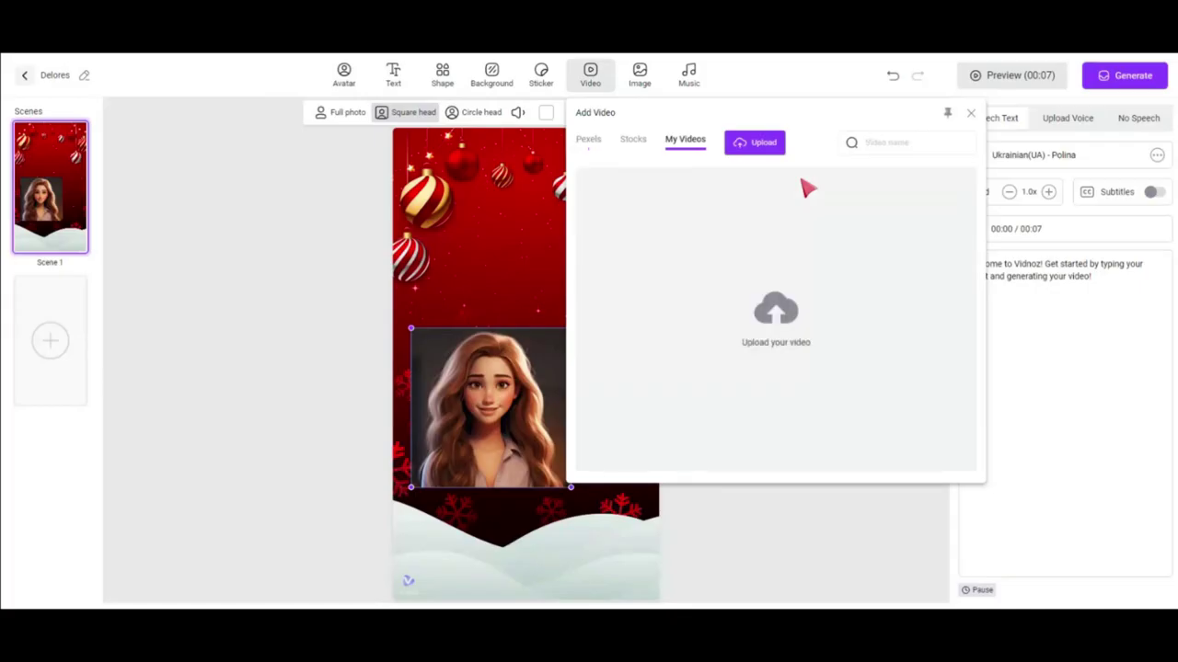
pyautogui.click(971, 113)
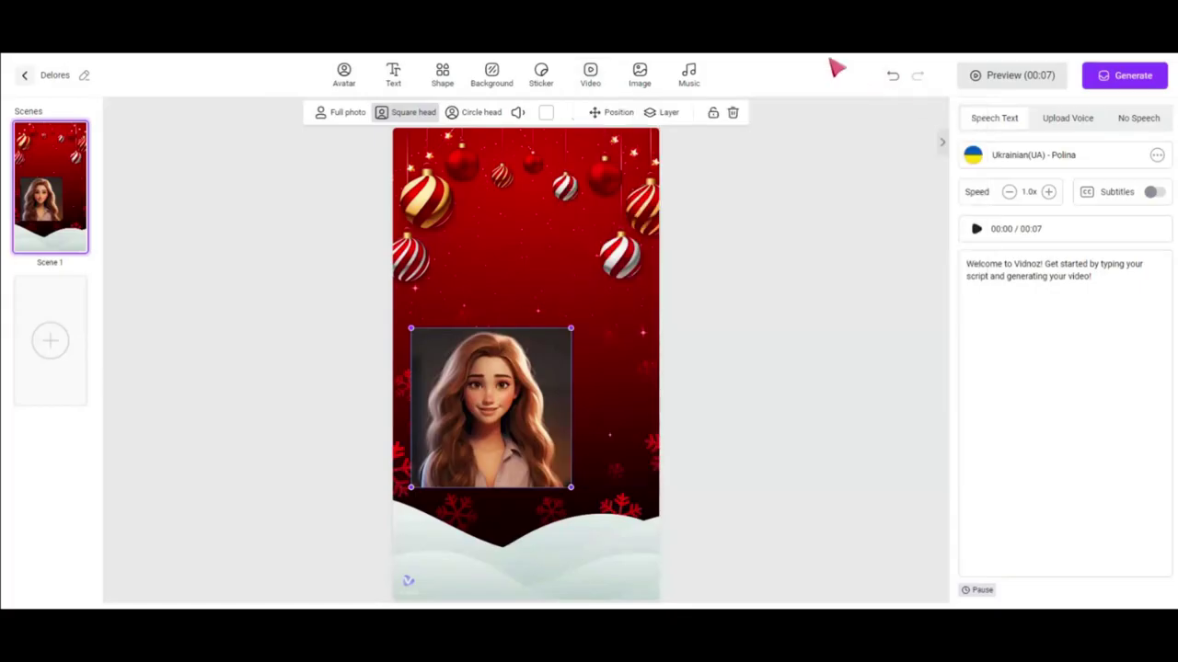
# - Upload the world climate zone map to the personal images and place it in the scene above the avatar
pyautogui.click(641, 85)
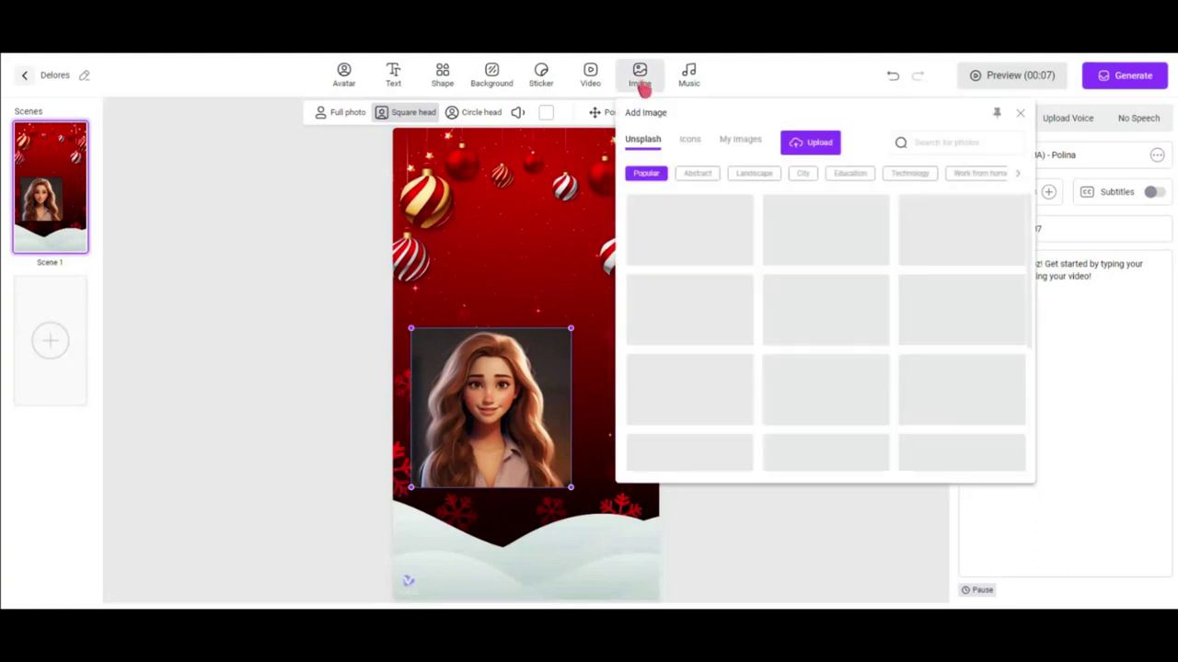
pyautogui.click(690, 141)
pyautogui.click(741, 141)
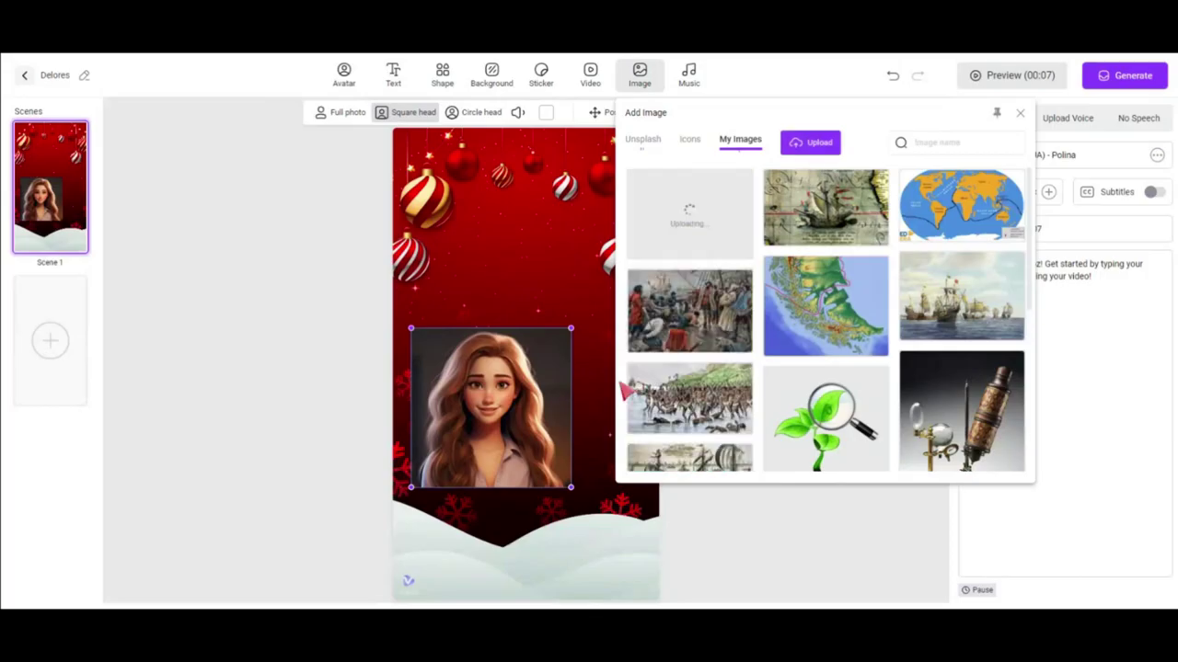
pyautogui.click(1019, 113)
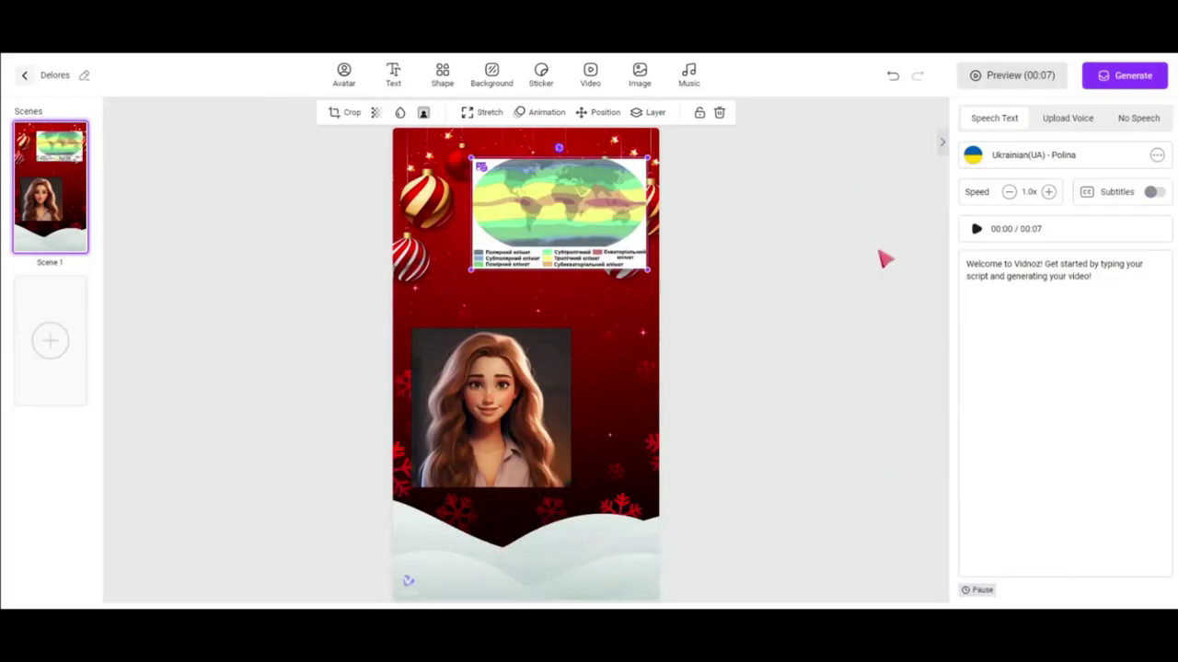
# - Replace the speech script with "Привіт!" and listen to it
pyautogui.tripleClick(1091, 277)
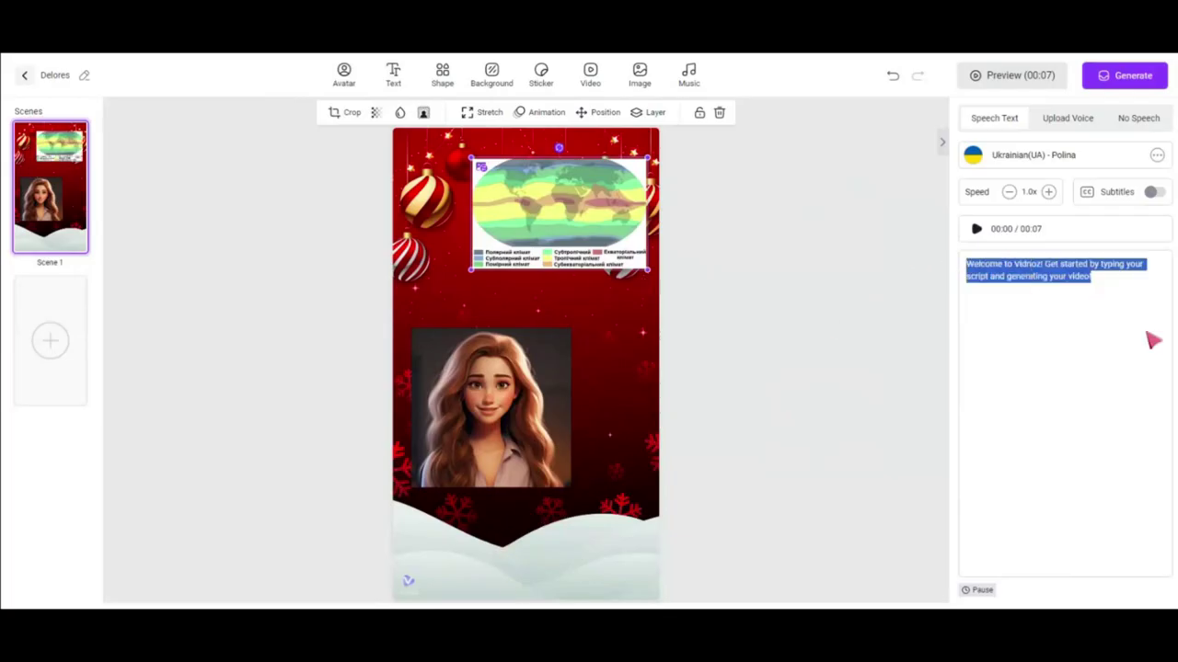
pyautogui.write('Привіт!')
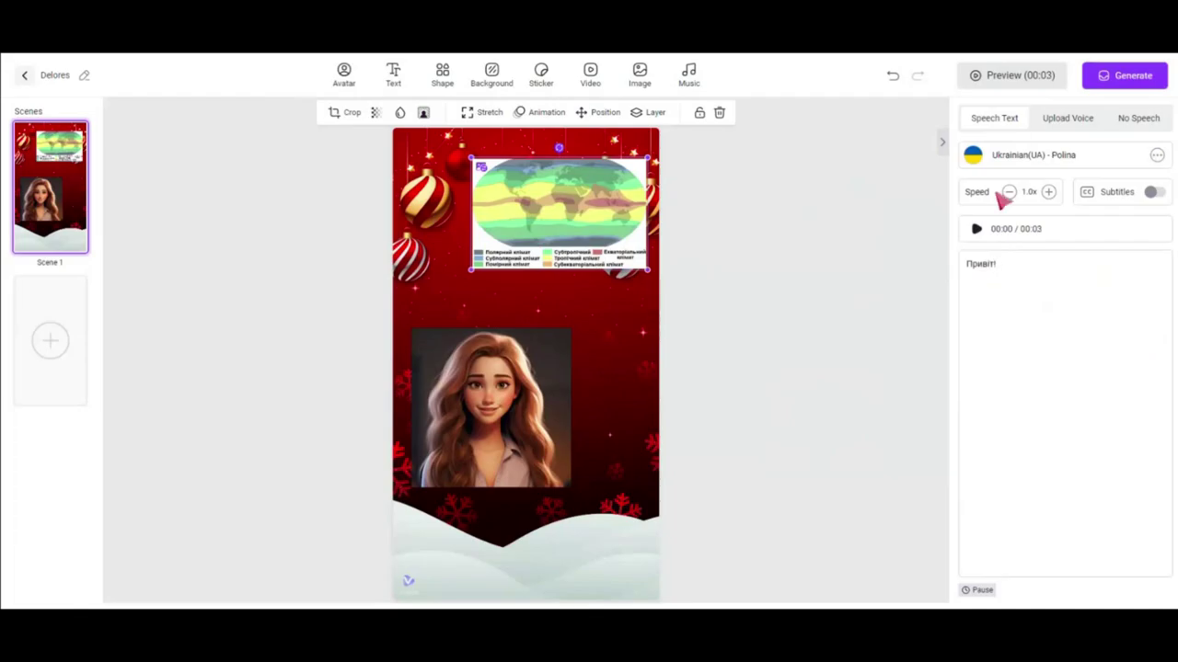
pyautogui.click(978, 230)
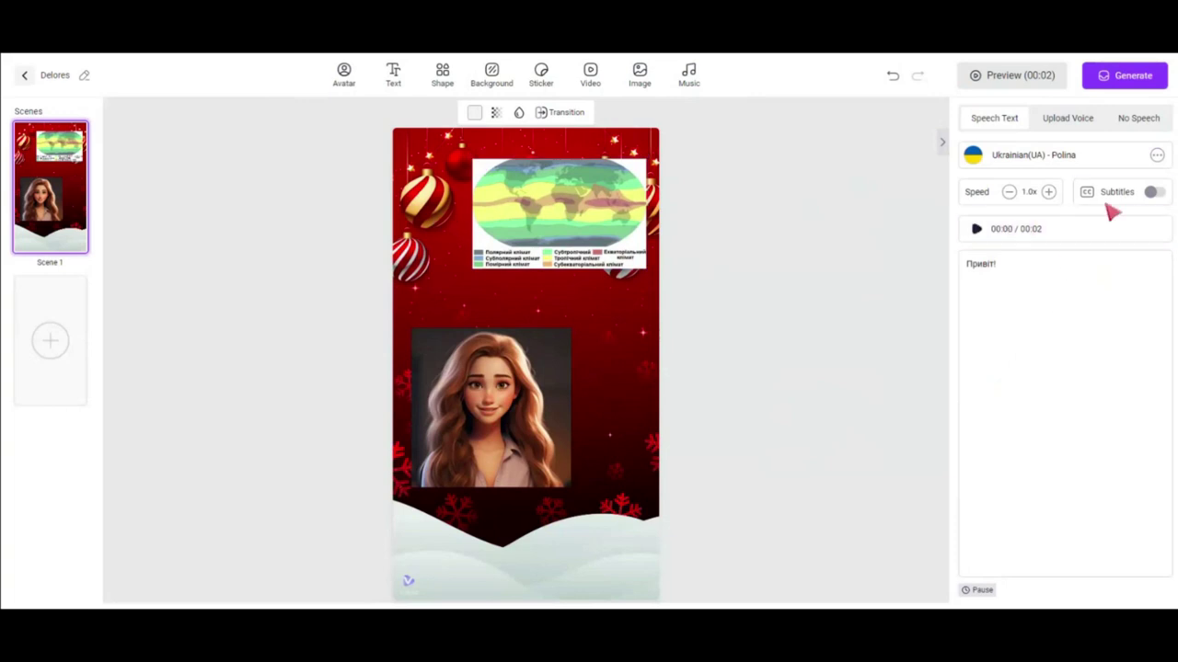
# - Turn on subtitles for the scene and play the speech again
pyautogui.click(1156, 192)
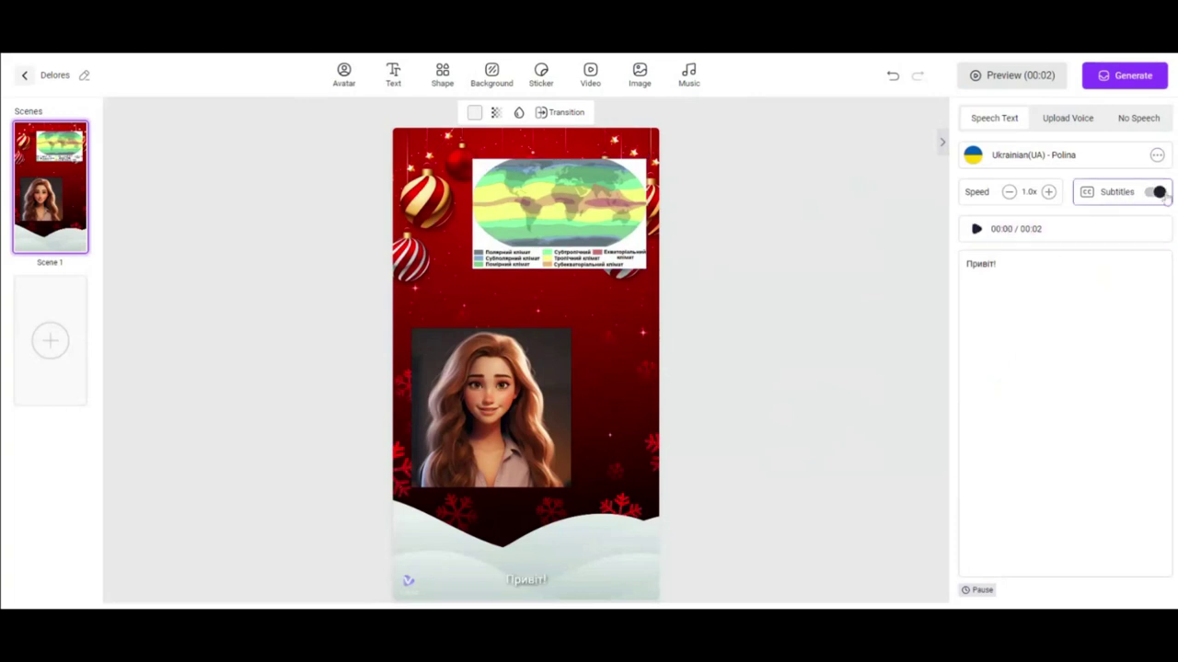
pyautogui.click(976, 229)
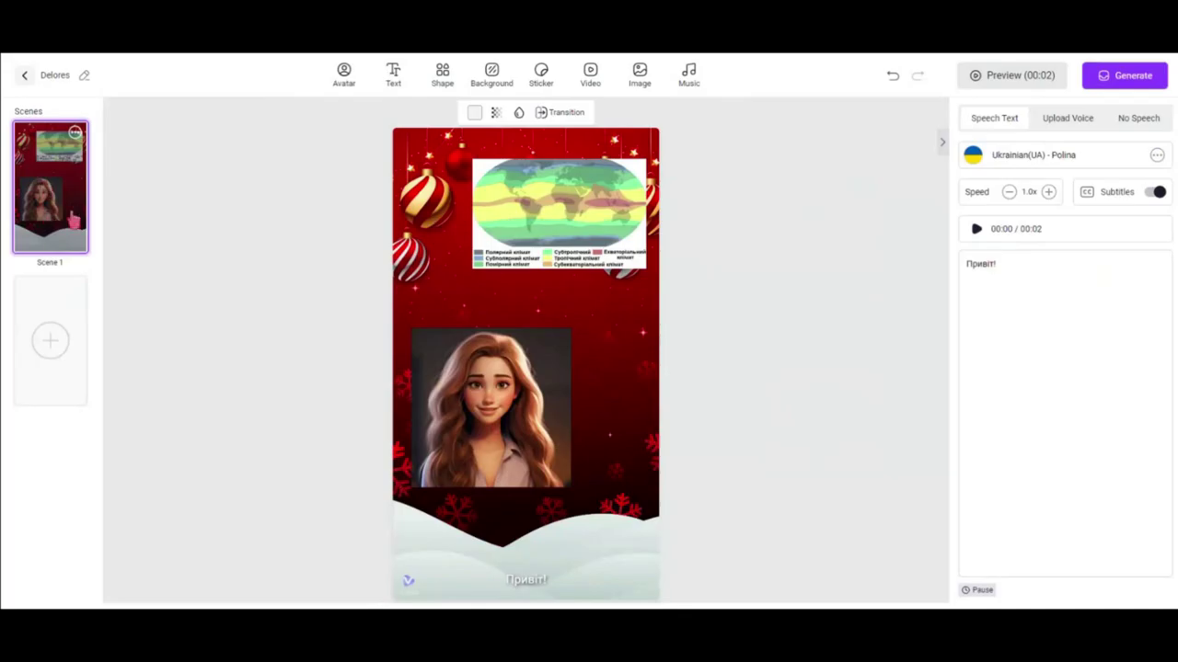
# - Add a second scene from the Default template and replace its script with "Мене звати" followed by the voice's name
pyautogui.click(51, 341)
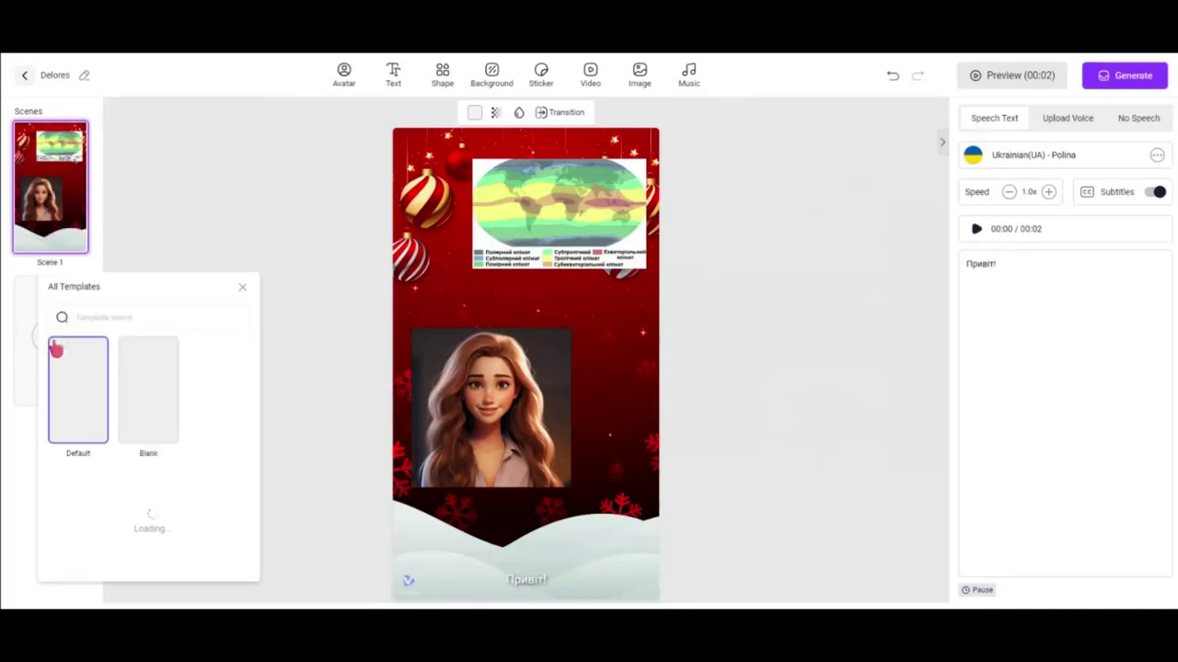
pyautogui.click(83, 425)
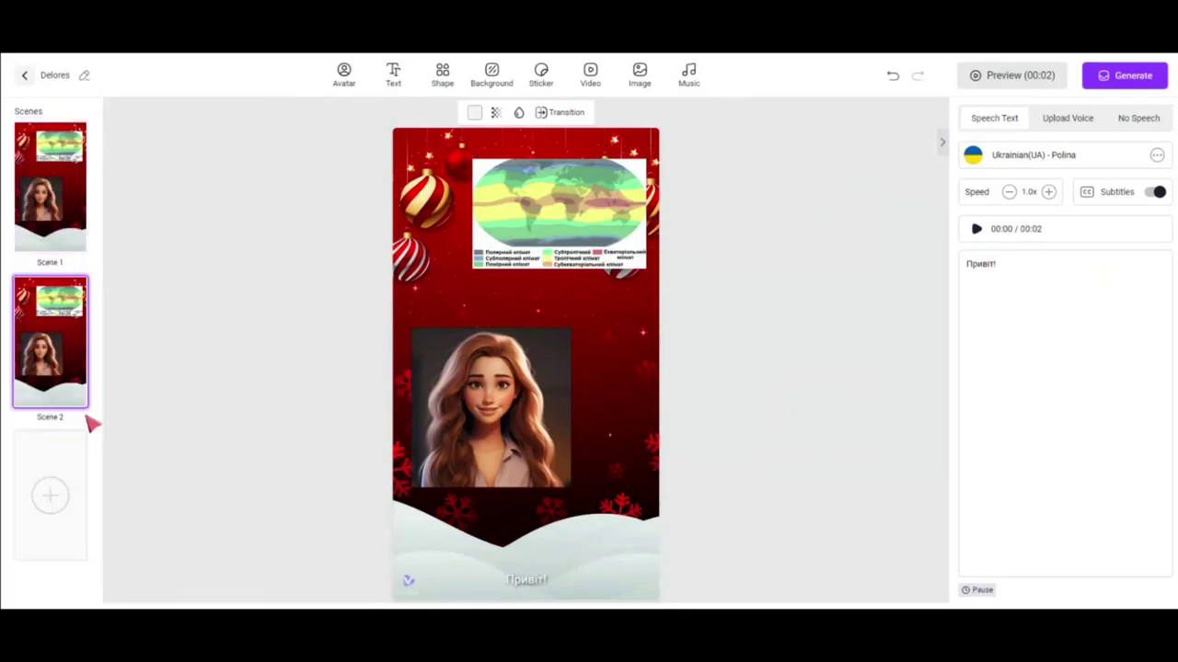
pyautogui.tripleClick(978, 266)
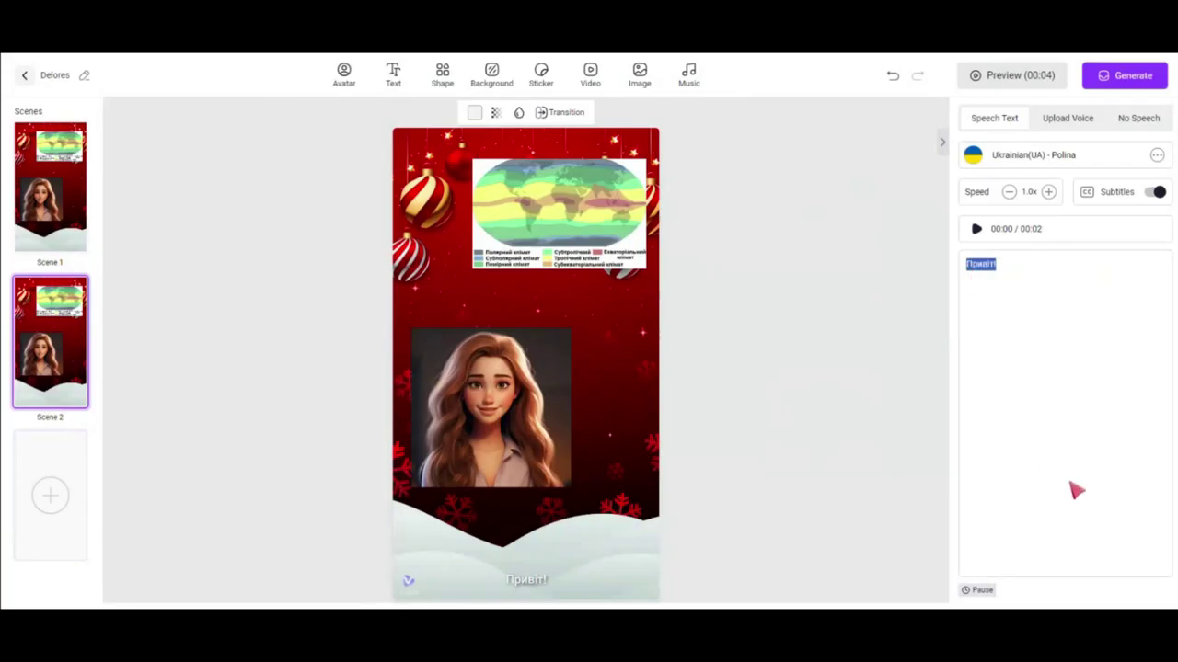
pyautogui.write('Мене')
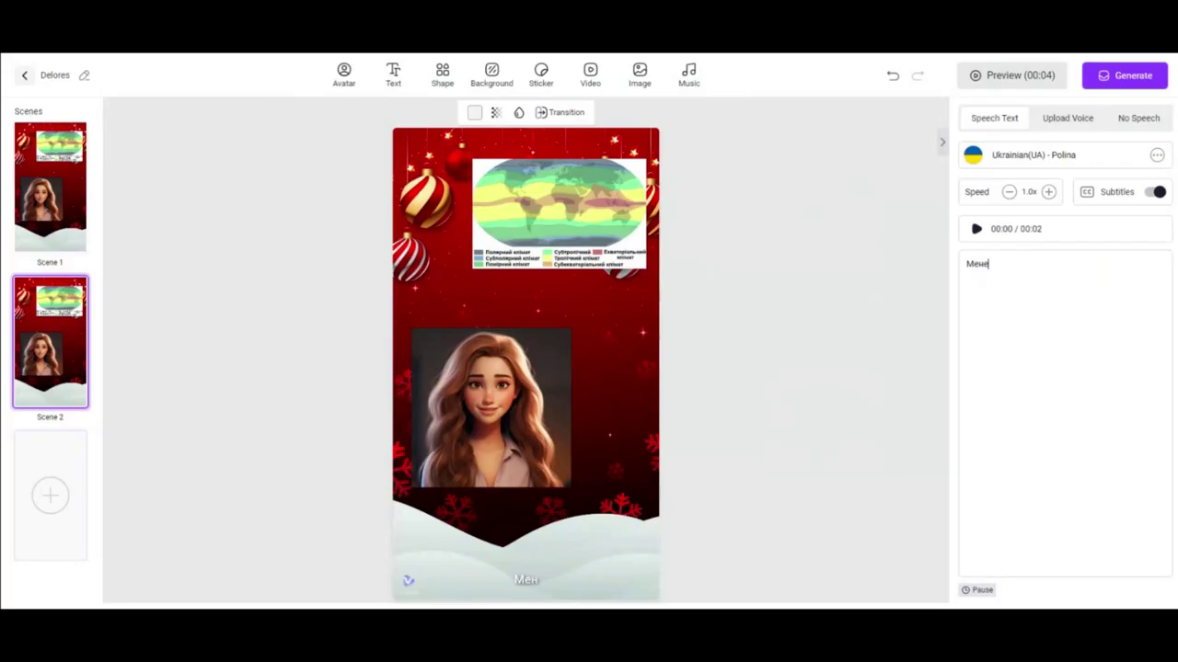
pyautogui.write(' звати П')
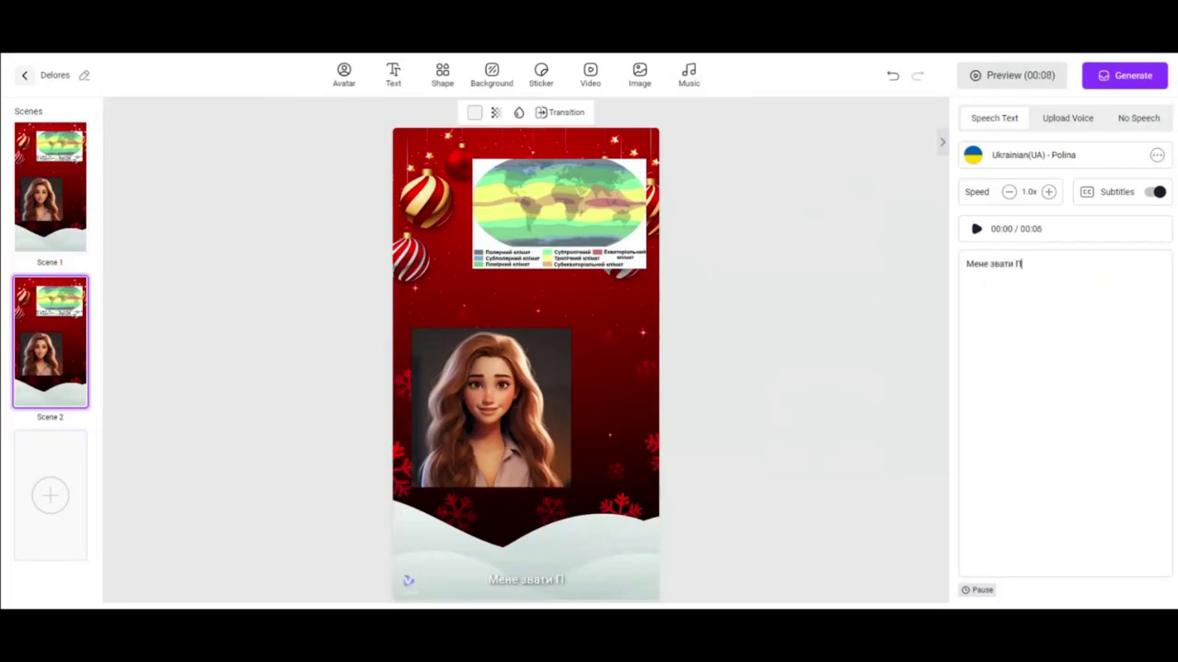
pyautogui.write('оліна')
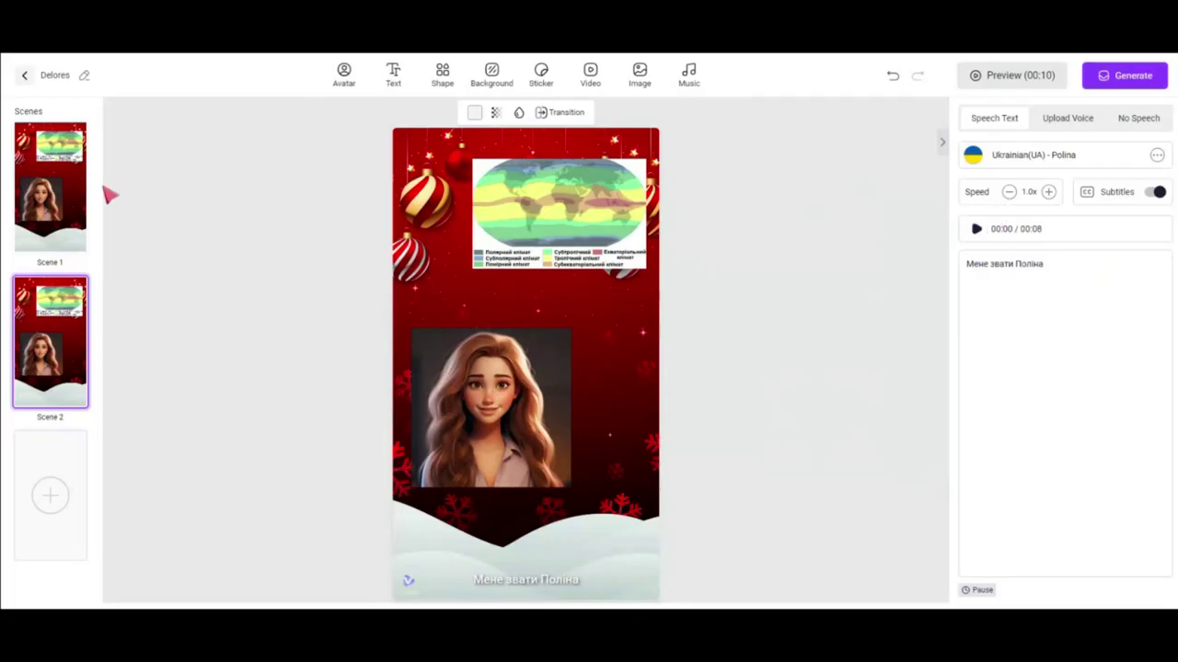
# - Return to Scene 1, preview the two-scene video and close the preview
pyautogui.click(75, 192)
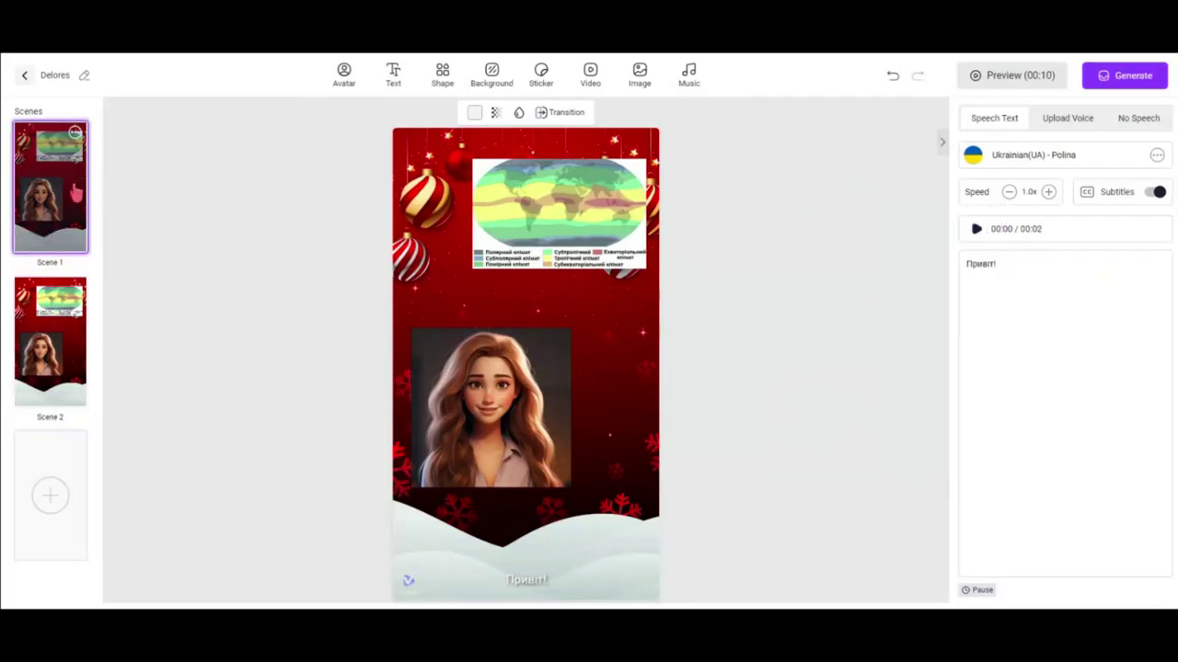
pyautogui.click(975, 77)
pyautogui.click(591, 311)
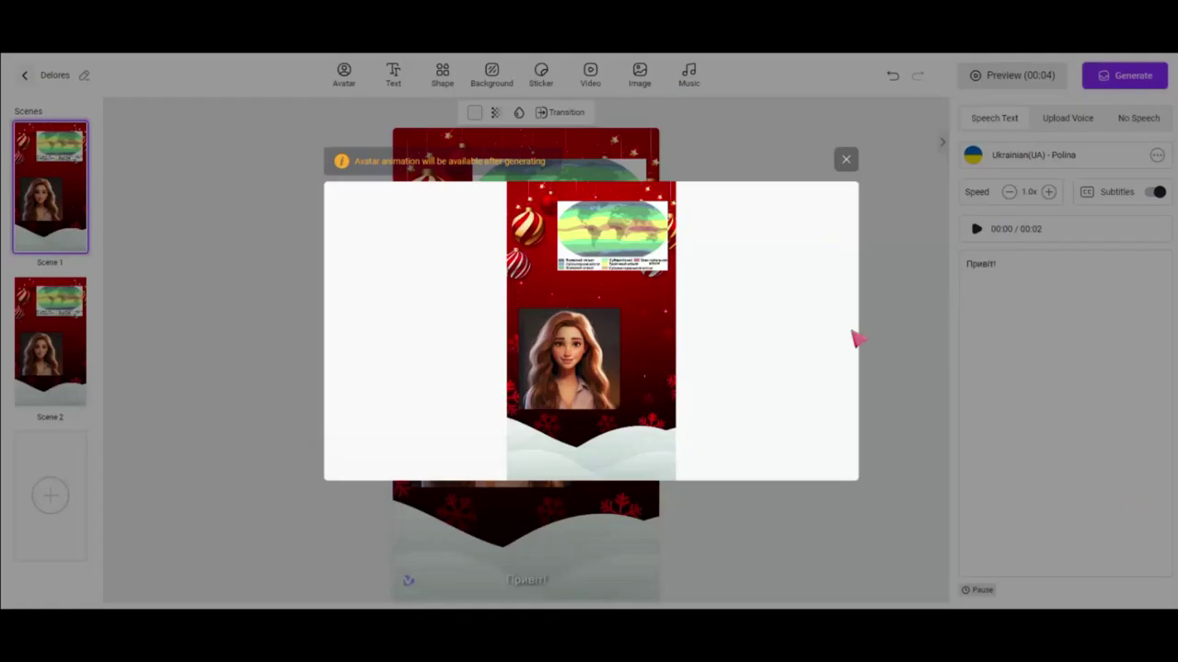
pyautogui.click(846, 159)
# - Add a Title text to Scene 1 reading "Кліматичні пояси"
pyautogui.click(388, 81)
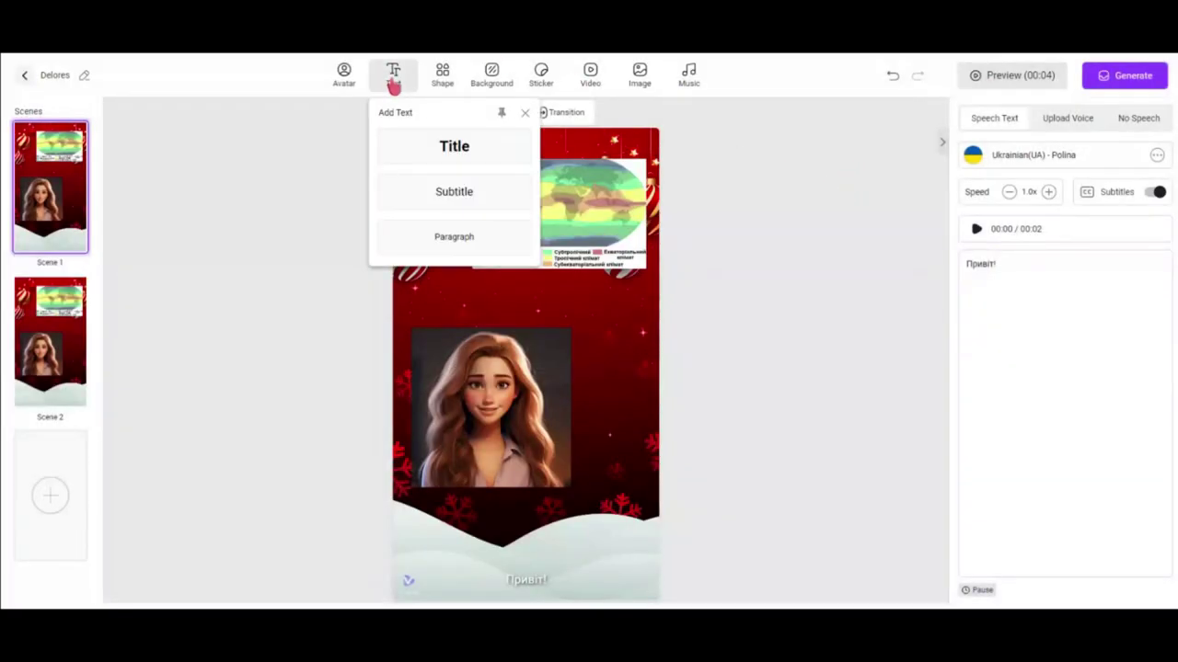
pyautogui.click(454, 147)
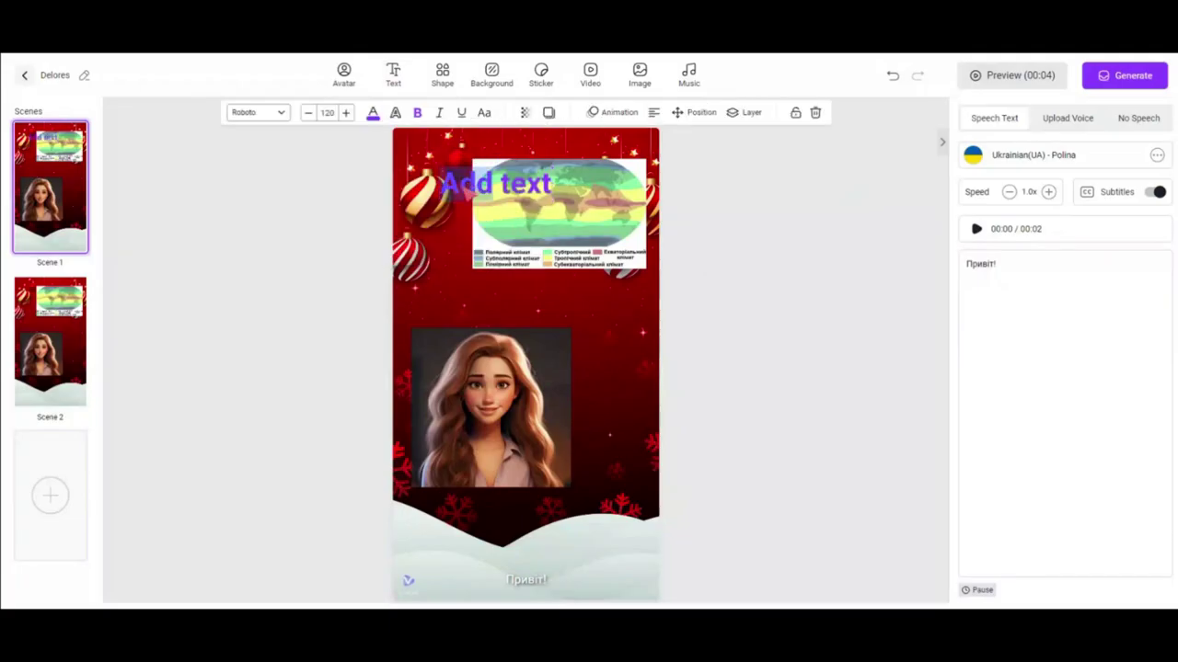
pyautogui.moveTo(453, 188); pyautogui.dragTo(552, 188)
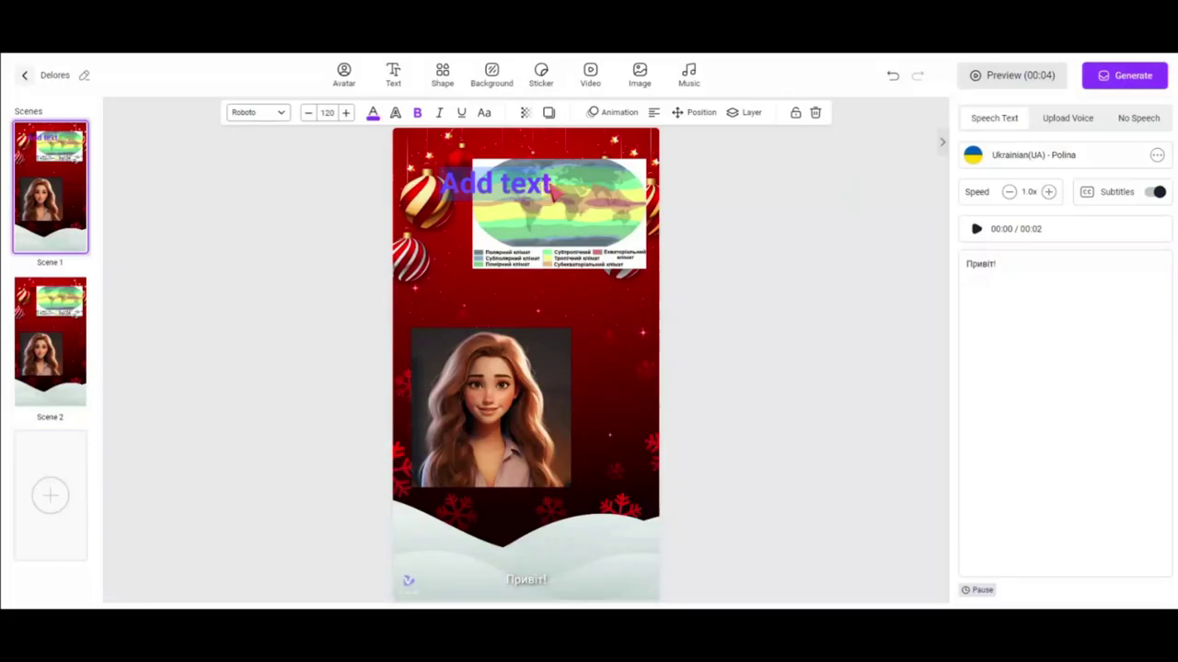
pyautogui.write('Кліматичн')
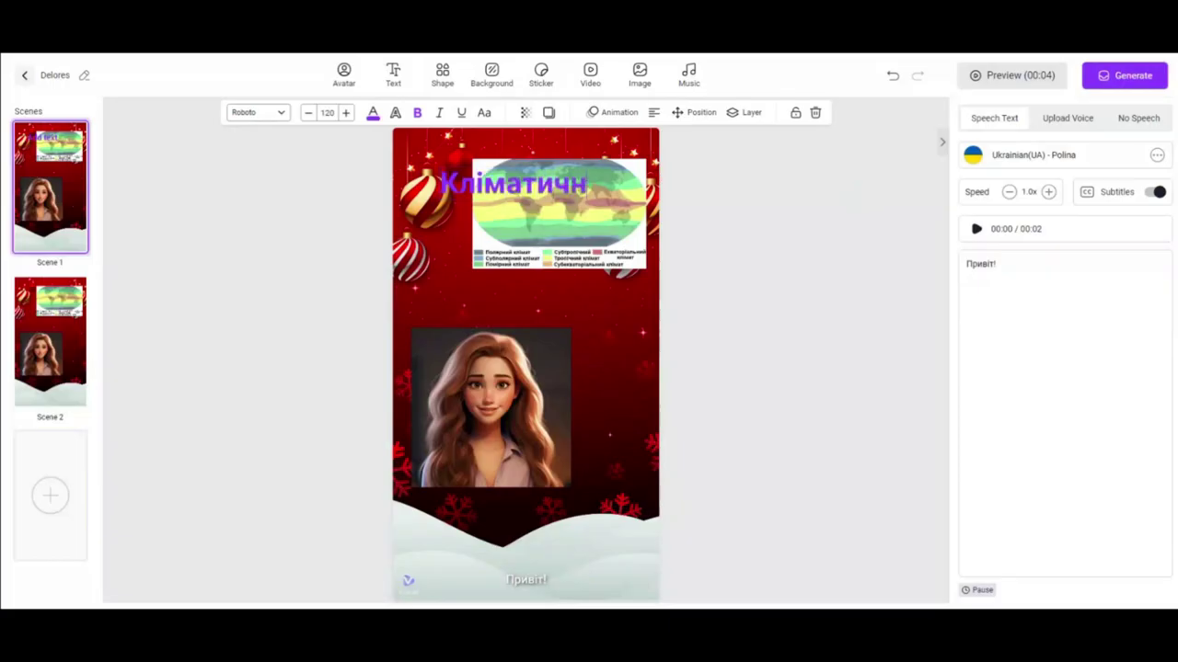
pyautogui.write('і пояси')
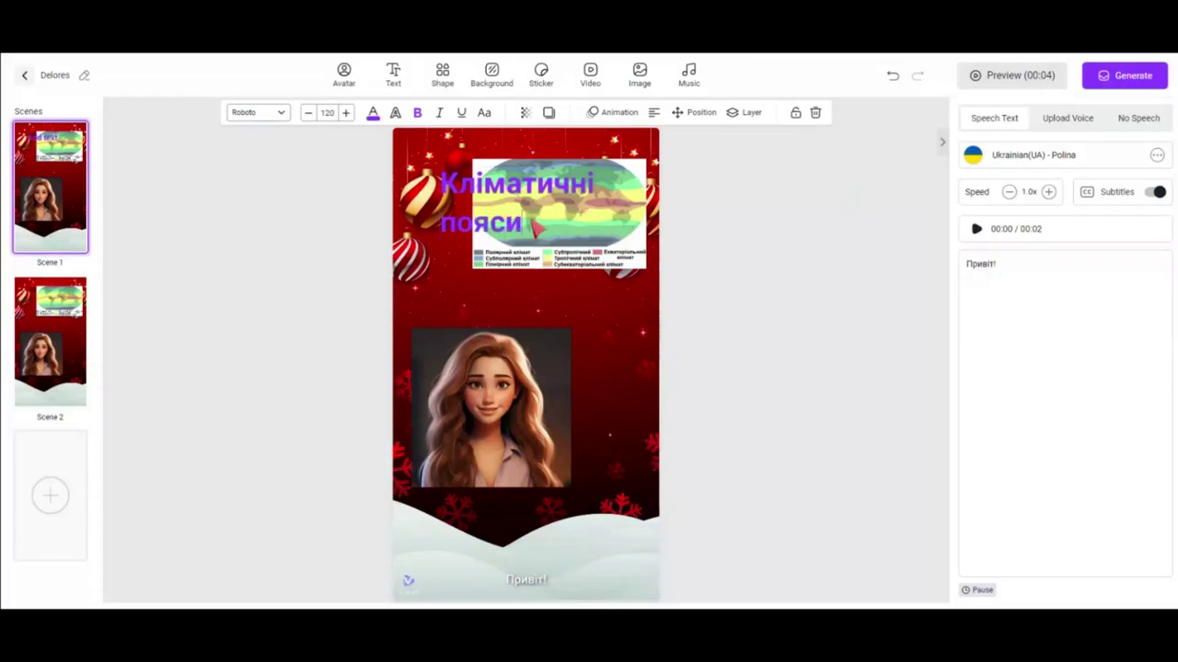
# - Change the whole title text to black #000000 and remove its bold formatting
pyautogui.moveTo(538, 228); pyautogui.dragTo(445, 182)
pyautogui.click(373, 112)
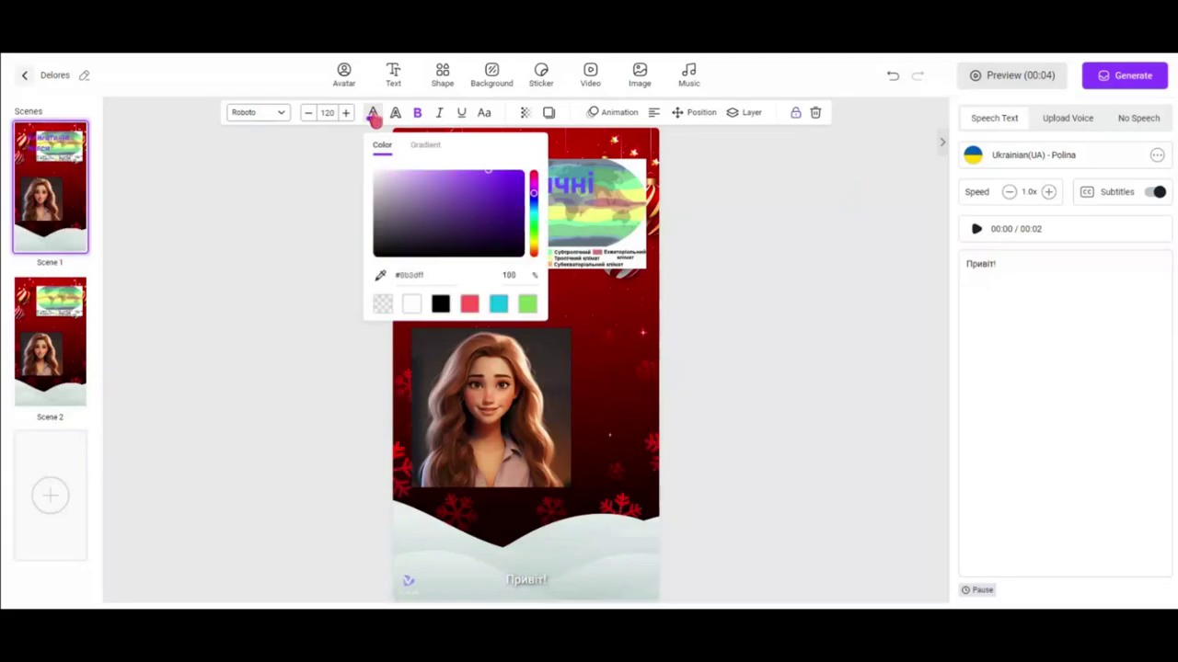
pyautogui.click(465, 305)
pyautogui.click(440, 303)
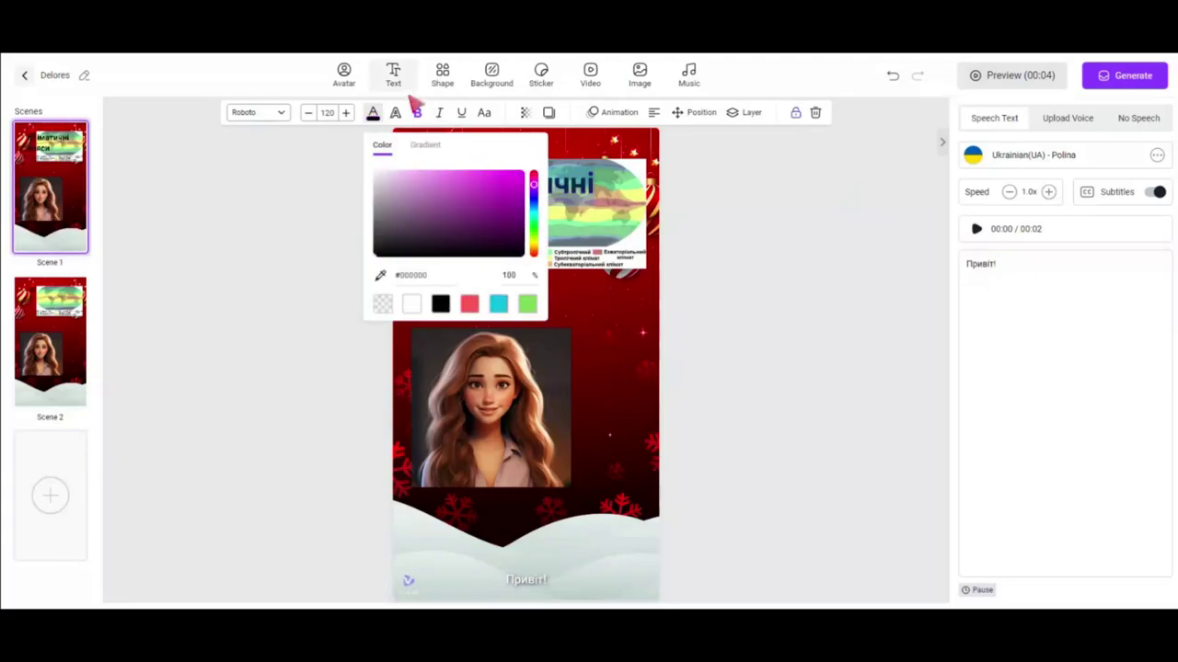
pyautogui.click(419, 113)
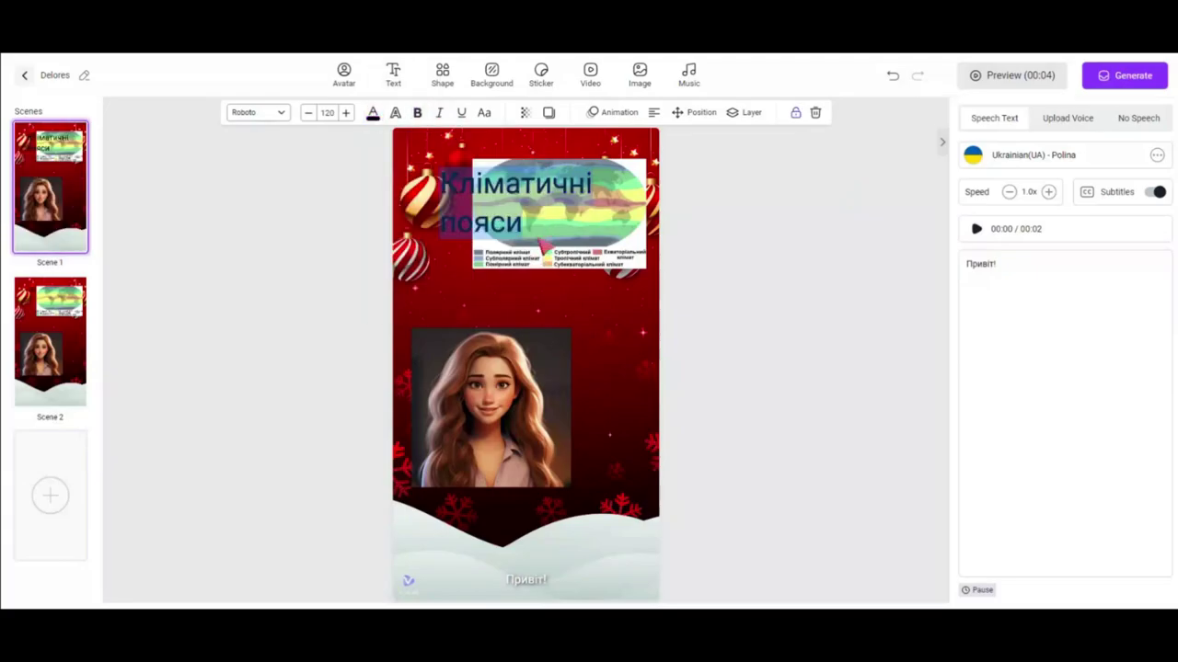
# - Rearrange Scene 1 so the title sits between the climate map, moved slightly up, and the avatar, moved slightly down
pyautogui.click(543, 248)
pyautogui.click(462, 177)
pyautogui.click(465, 178)
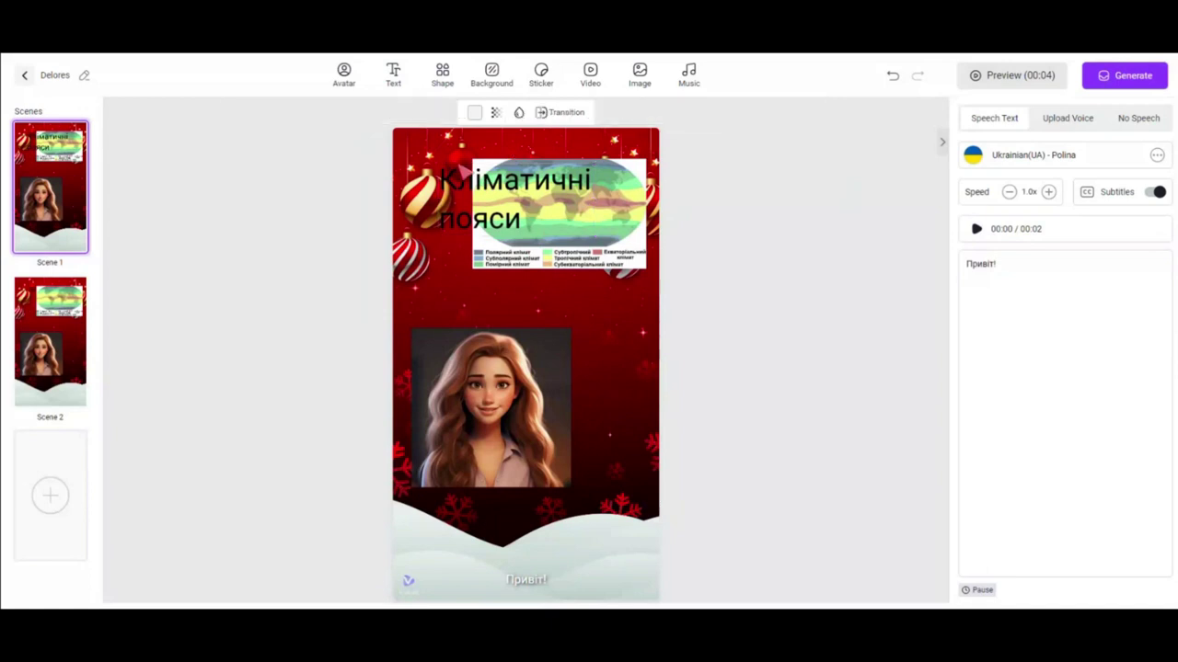
pyautogui.click(471, 219)
pyautogui.moveTo(471, 219); pyautogui.dragTo(510, 320)
pyautogui.click(532, 442)
pyautogui.moveTo(560, 241); pyautogui.dragTo(557, 228)
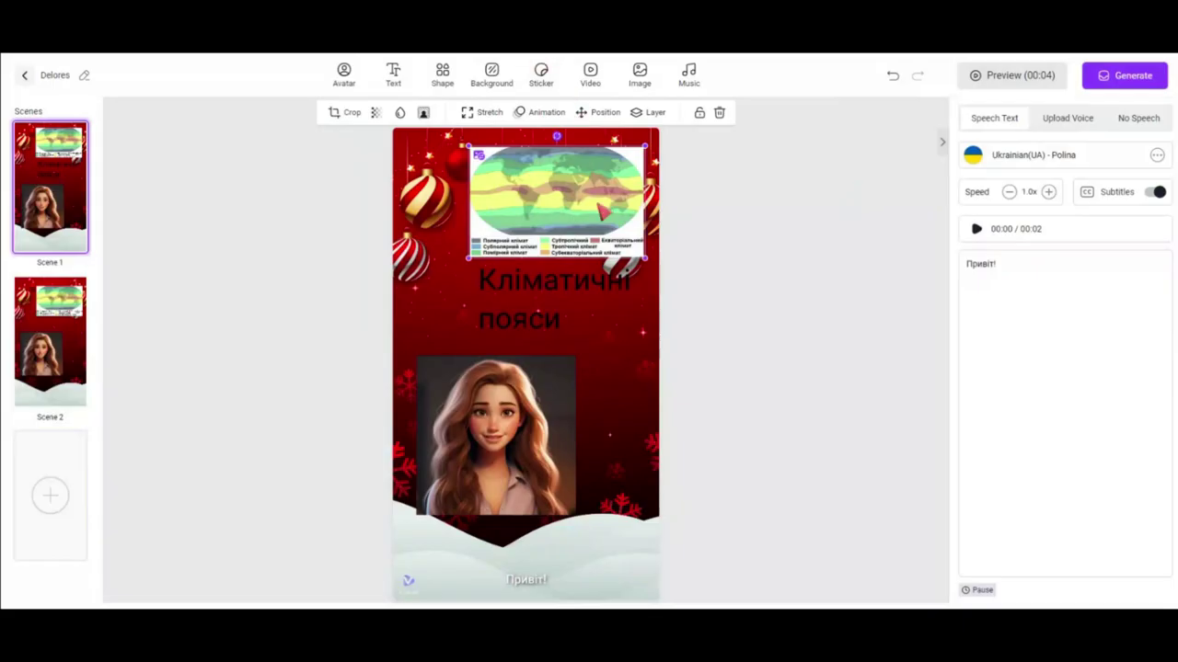
# - Apply the Fade in top entrance animation to the climate map in Scene 1 and preview the video
pyautogui.click(546, 112)
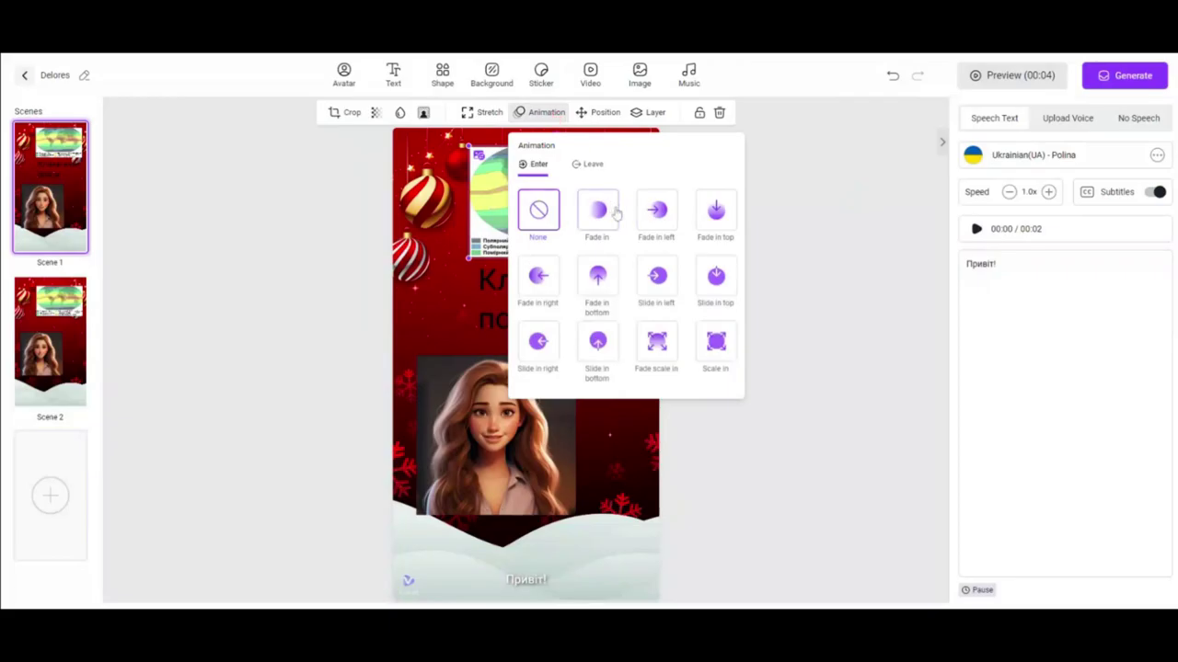
pyautogui.click(727, 219)
pyautogui.click(871, 254)
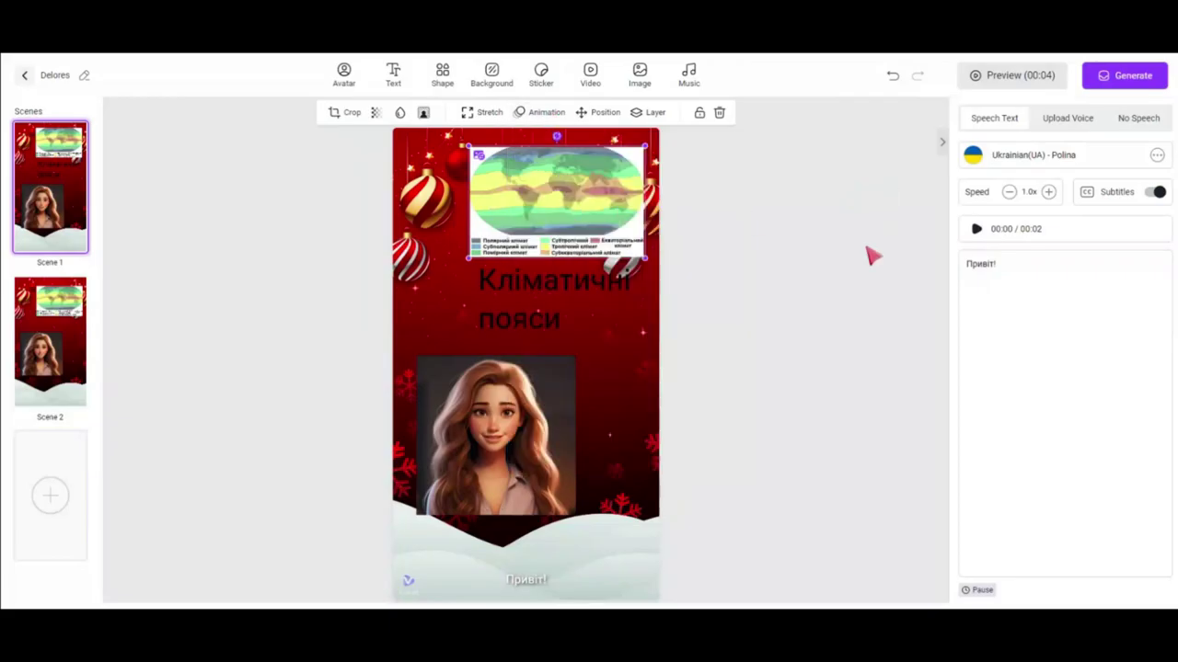
pyautogui.click(1021, 83)
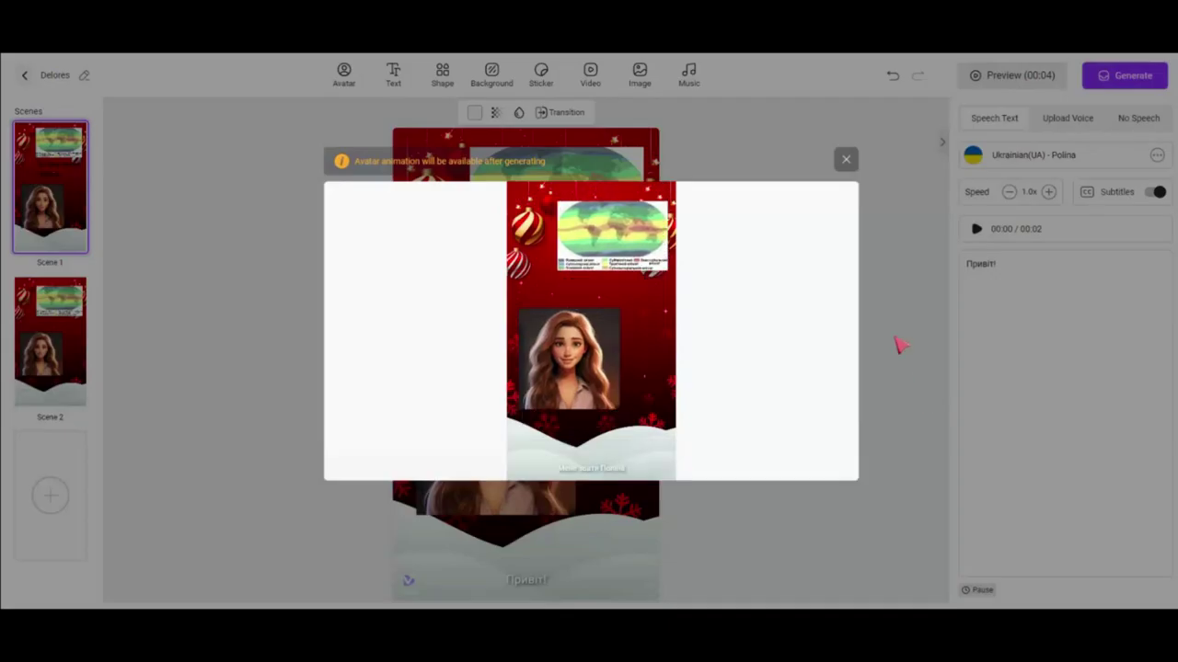
pyautogui.click(846, 159)
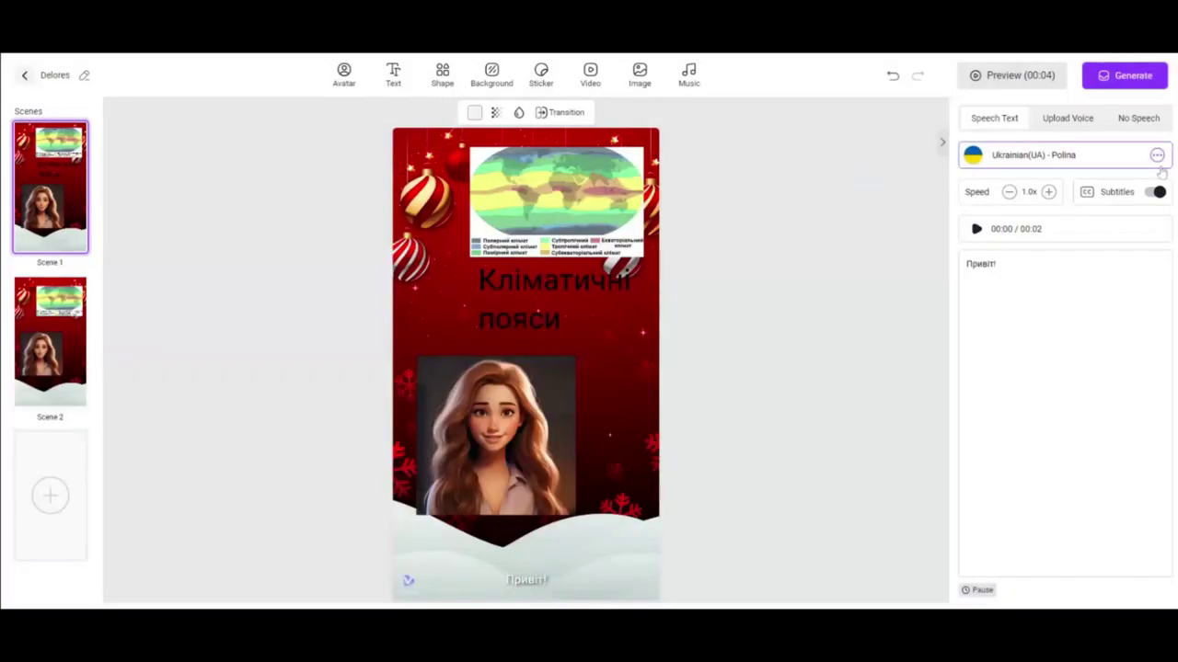